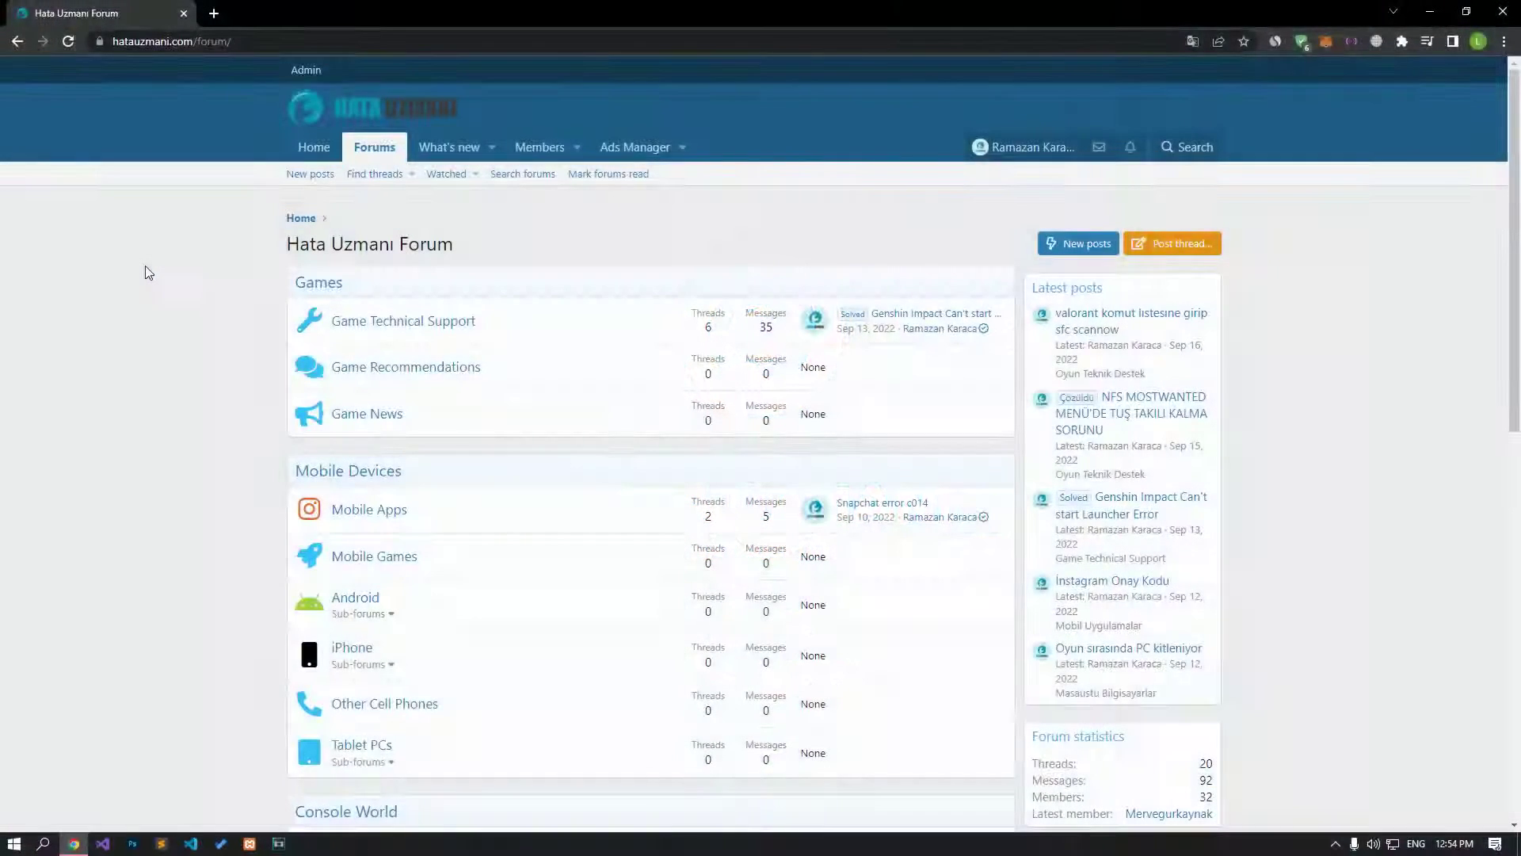
Step: Open the Valorant DirectX runtime error article and scroll to its .NET, VCRedist and DirectX links
{"action": "scroll", "coordinate": [145, 265], "scroll_direction": "down", "scroll_amount": 10}
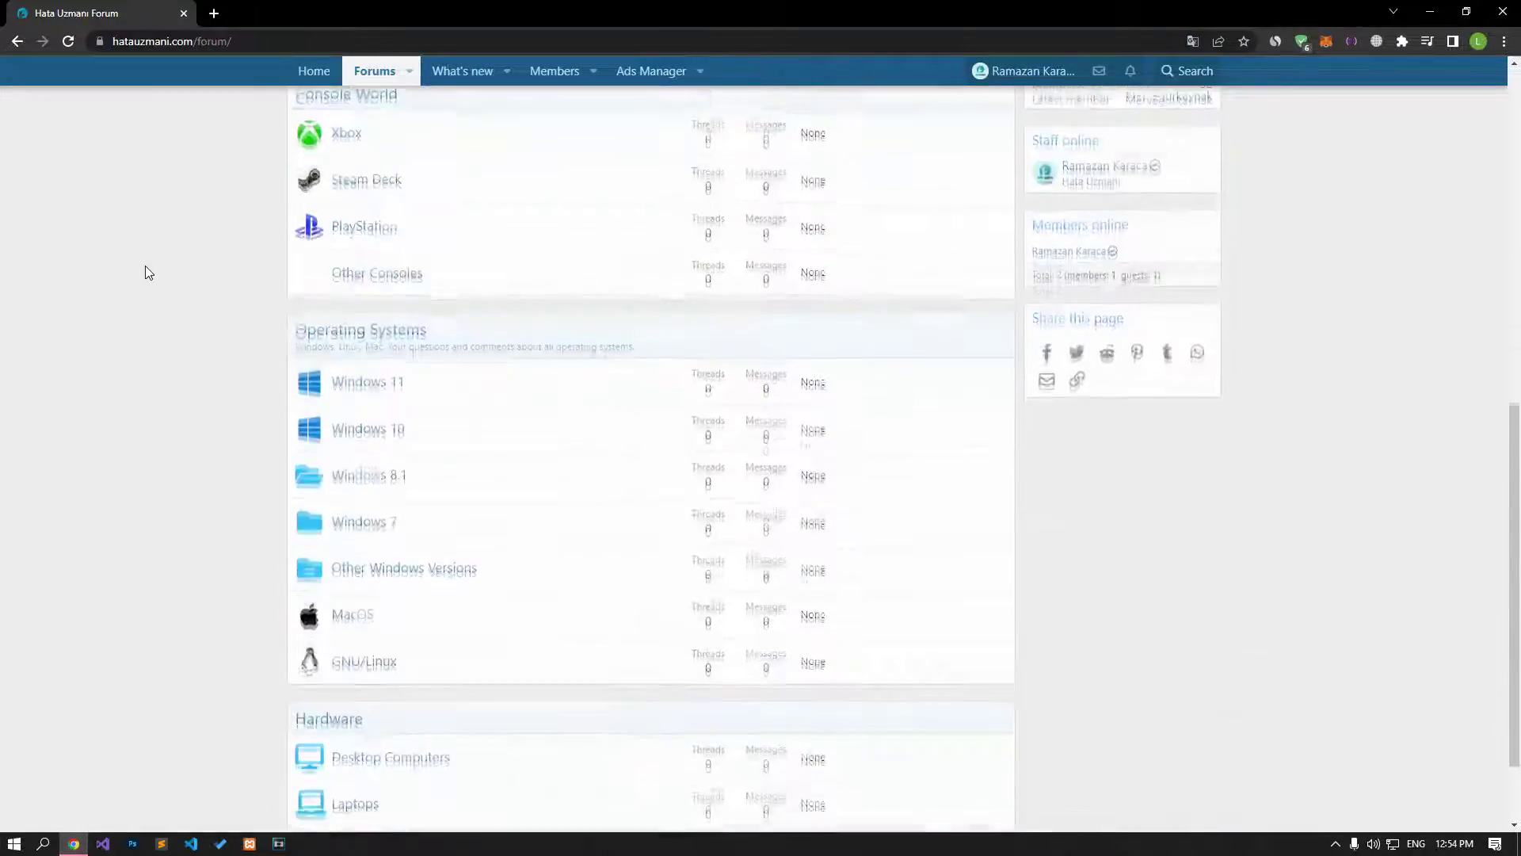
{"action": "scroll", "coordinate": [144, 266], "scroll_direction": "up", "scroll_amount": 10}
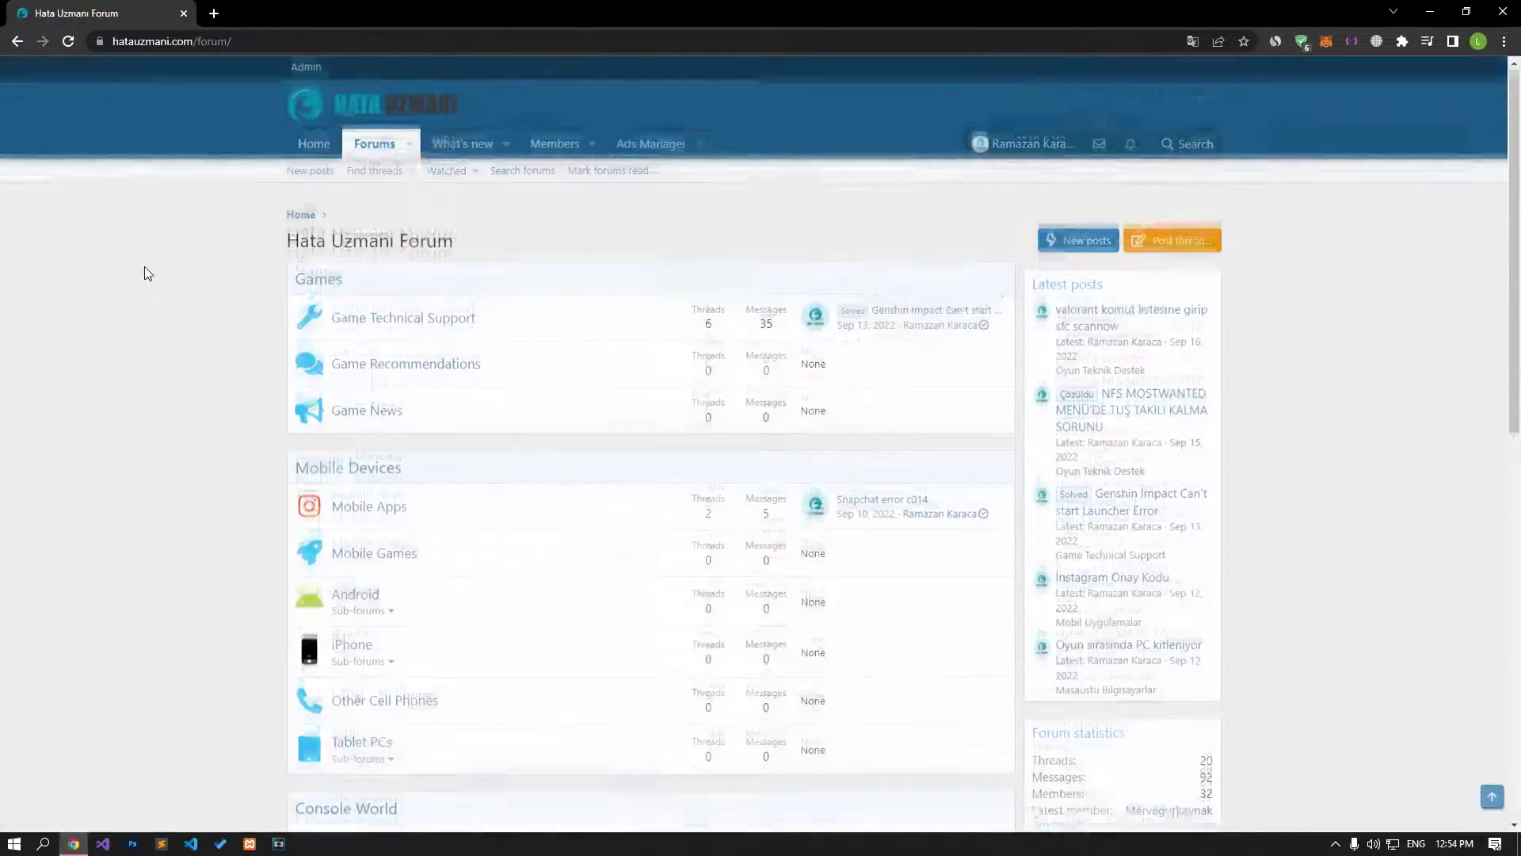
{"action": "left_click", "coordinate": [1208, 245]}
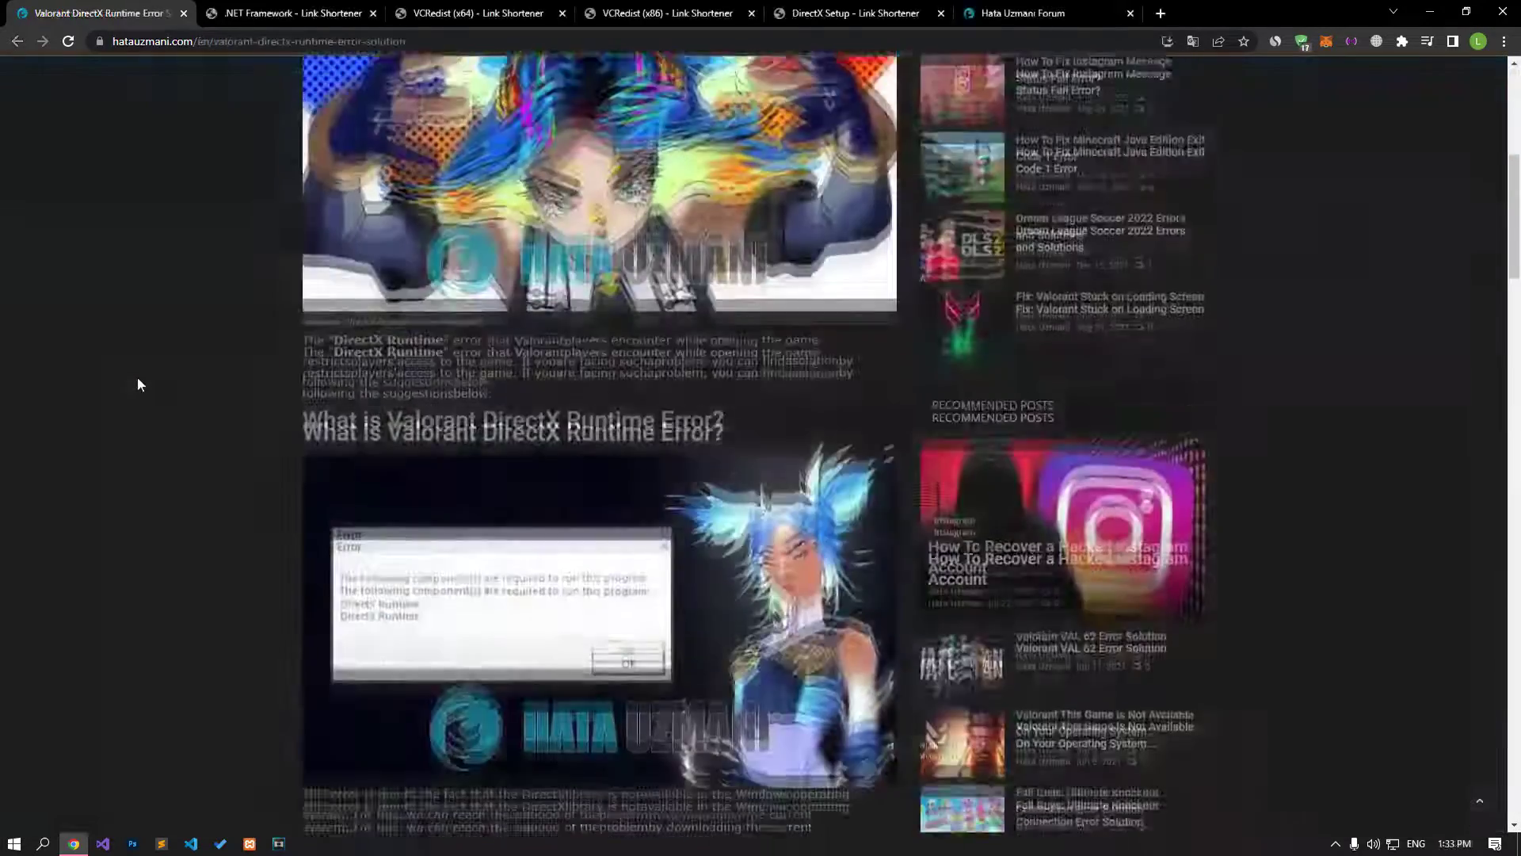
{"action": "scroll", "coordinate": [137, 384], "scroll_direction": "down", "scroll_amount": 5}
{"action": "scroll", "coordinate": [137, 384], "scroll_direction": "down", "scroll_amount": 6}
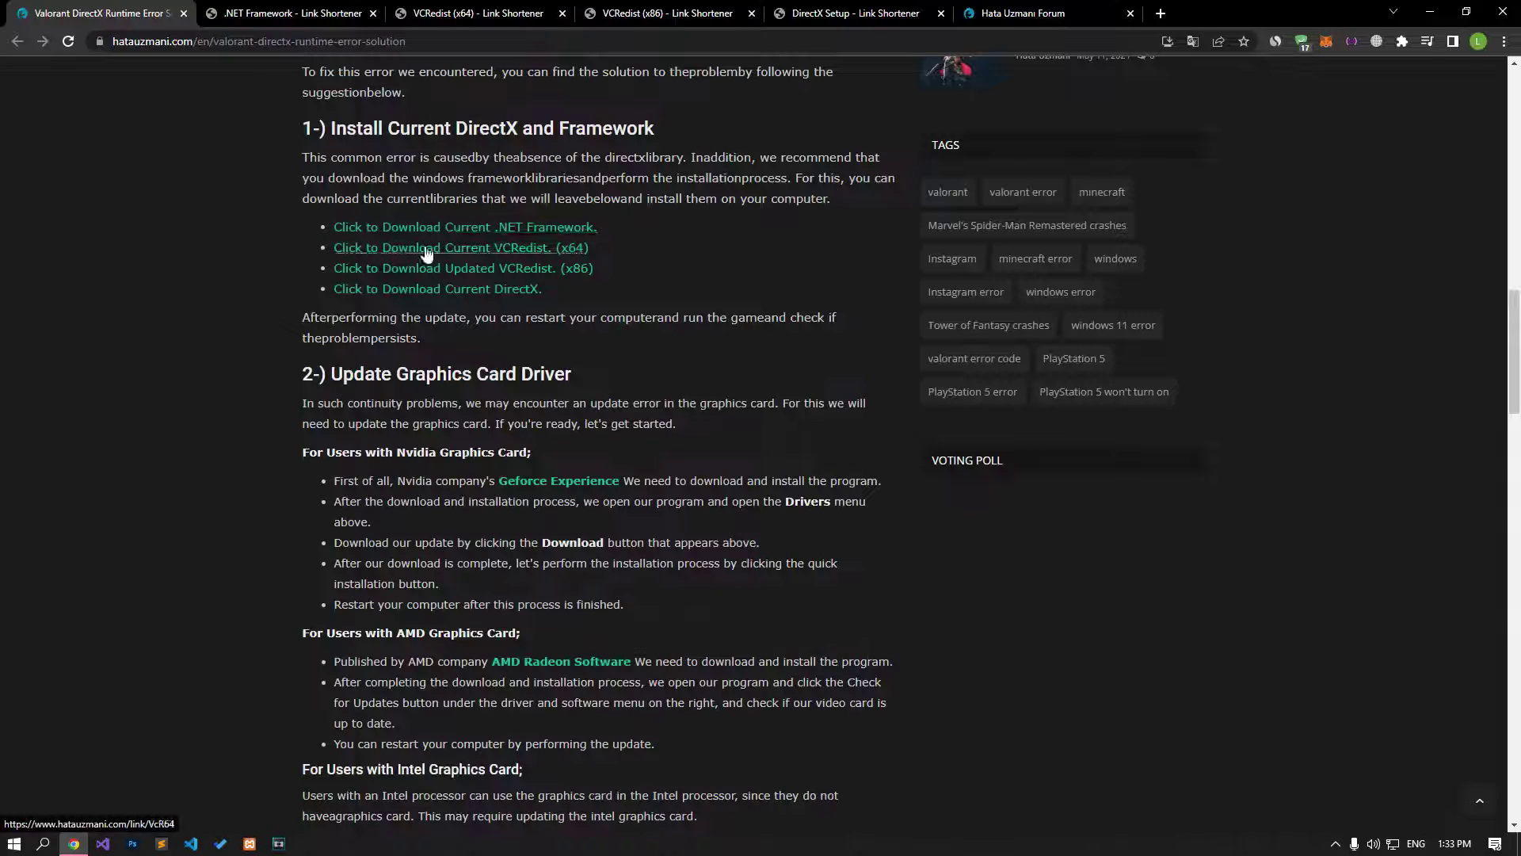
Step: Continue through the link-shortener tabs to download .NET 4.8 and VC_redist x64
{"action": "left_click", "coordinate": [285, 13]}
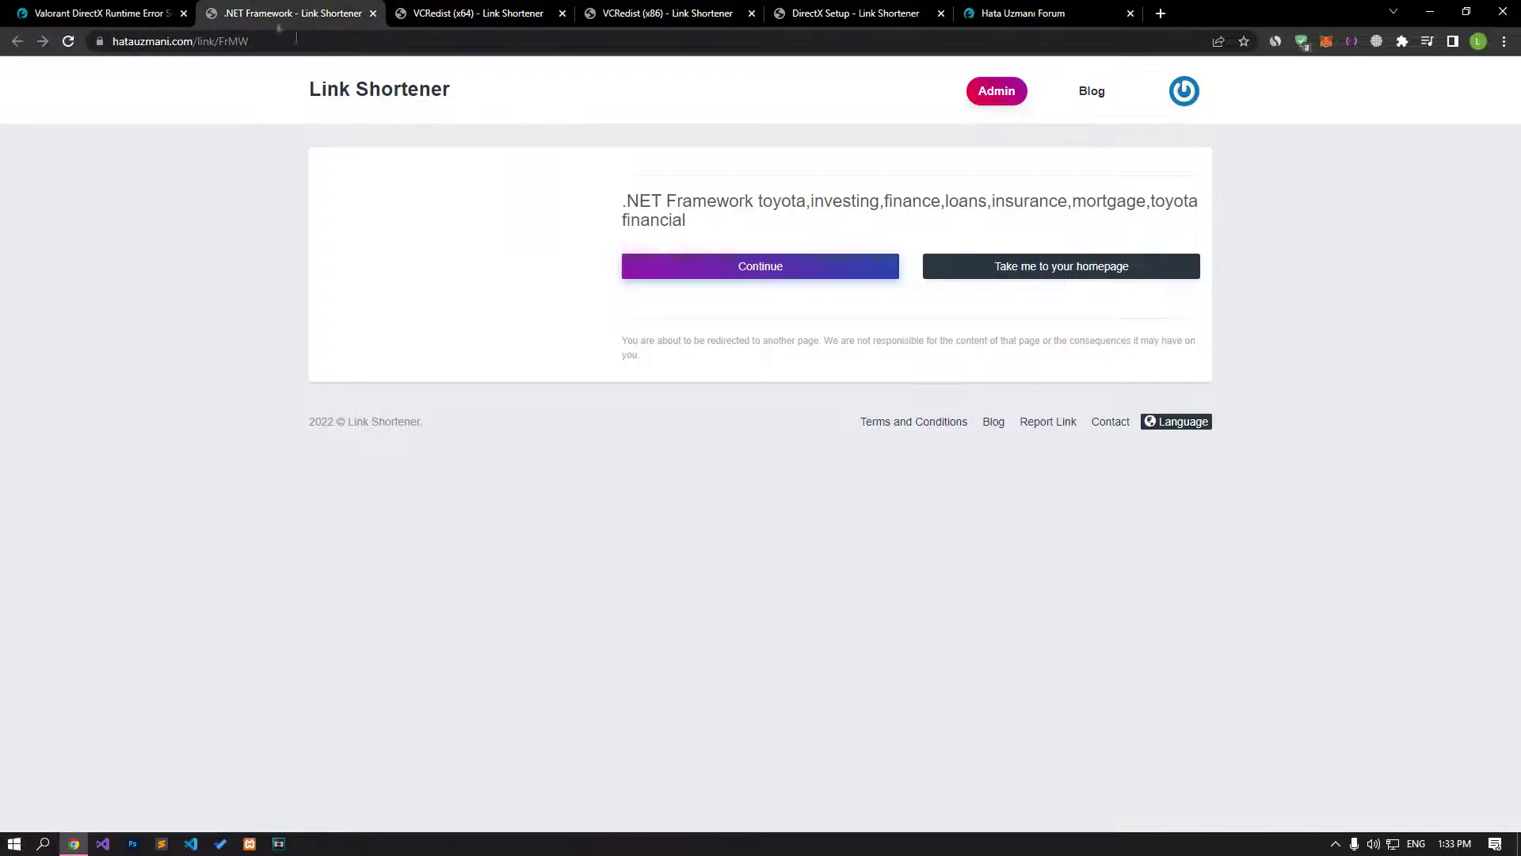
{"action": "left_click", "coordinate": [822, 272]}
{"action": "left_click", "coordinate": [492, 16]}
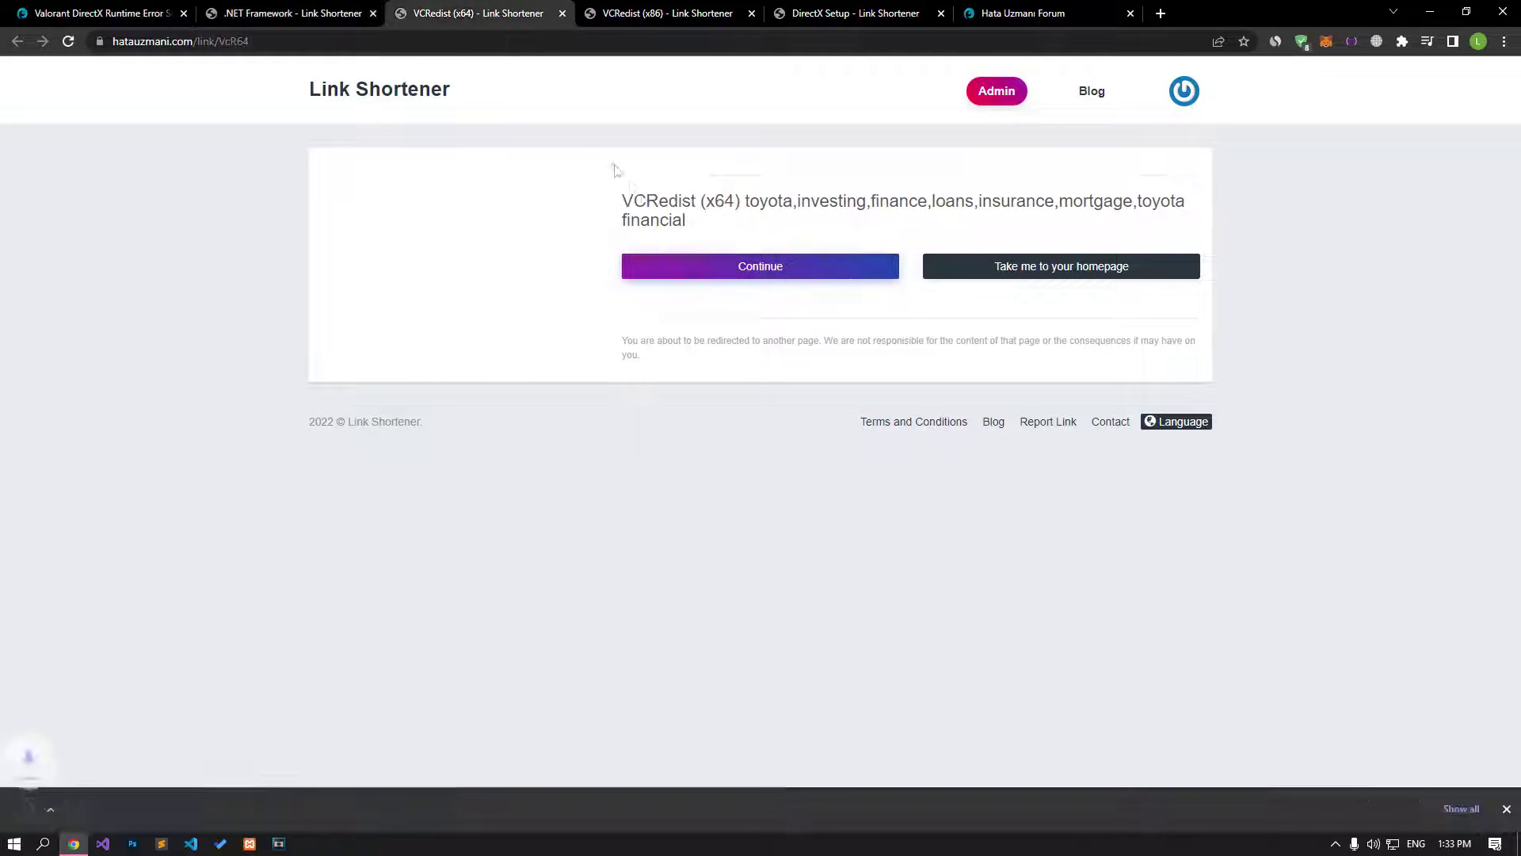
{"action": "left_click", "coordinate": [703, 265]}
Step: Download VC_redist x86, reach the DirectX June 2010 page, and launch the x86 installer
{"action": "left_click", "coordinate": [668, 17]}
{"action": "left_click", "coordinate": [760, 266]}
{"action": "left_click", "coordinate": [852, 13]}
{"action": "left_click", "coordinate": [767, 269]}
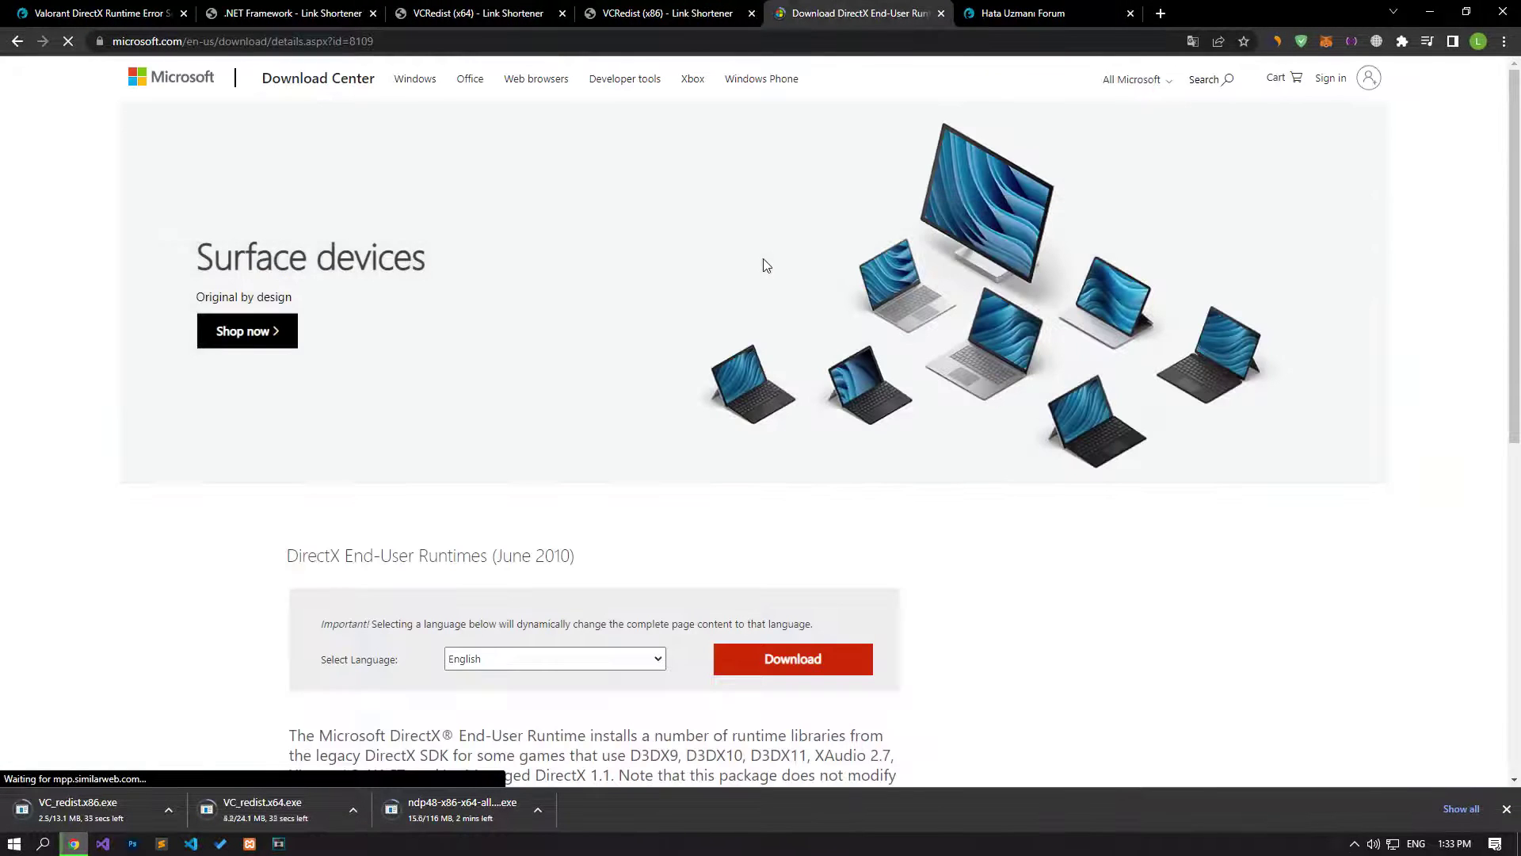
{"action": "left_click", "coordinate": [87, 815]}
Step: Run the x86 Visual C++ redistributable setup and cancel it, since it's already installed
{"action": "left_click", "coordinate": [799, 437]}
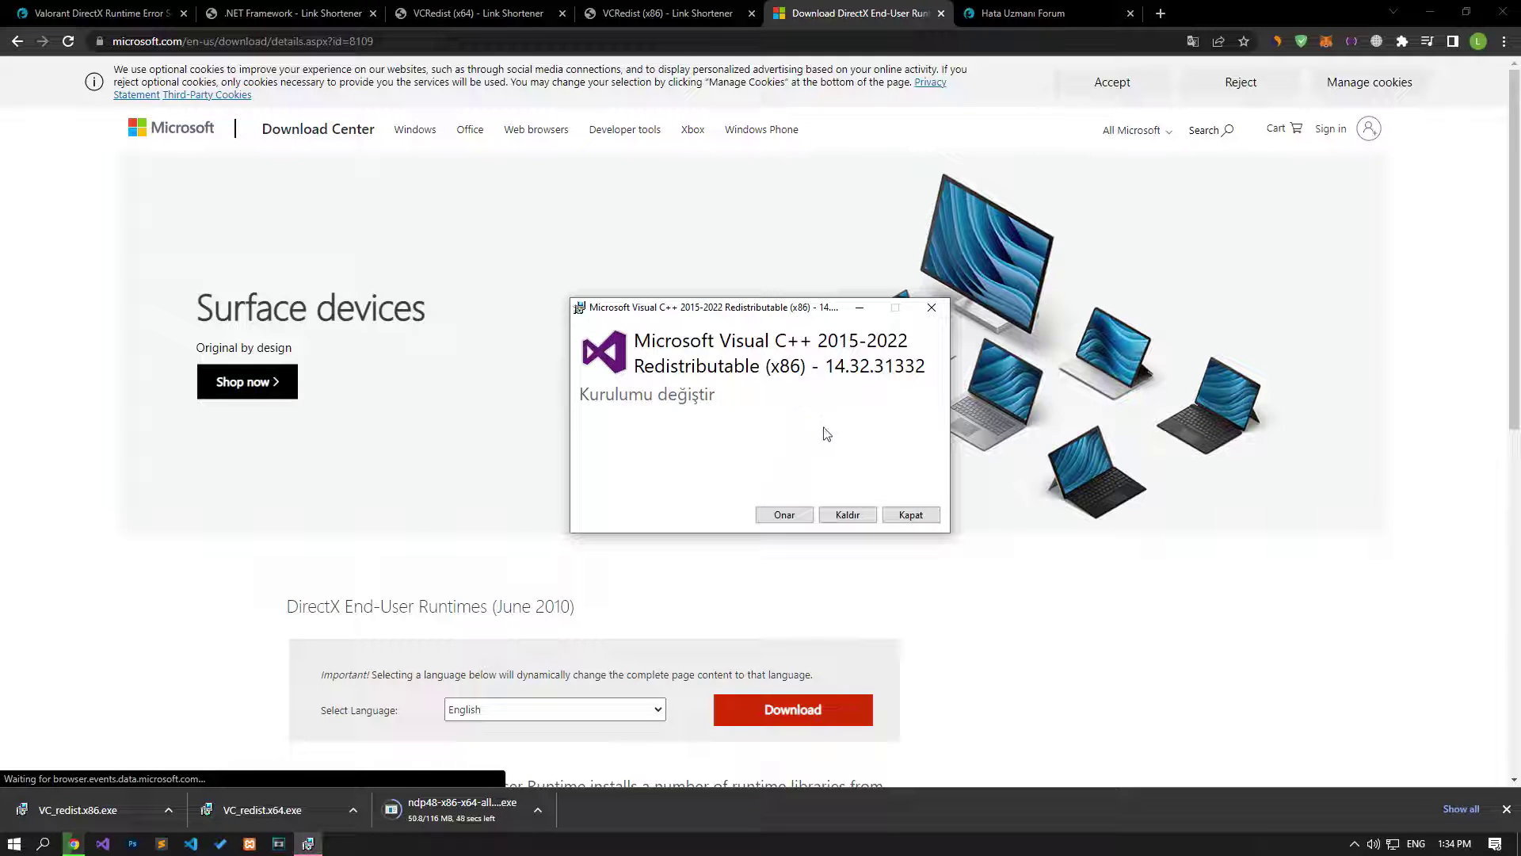
{"action": "left_click", "coordinate": [911, 516]}
{"action": "left_click", "coordinate": [826, 477]}
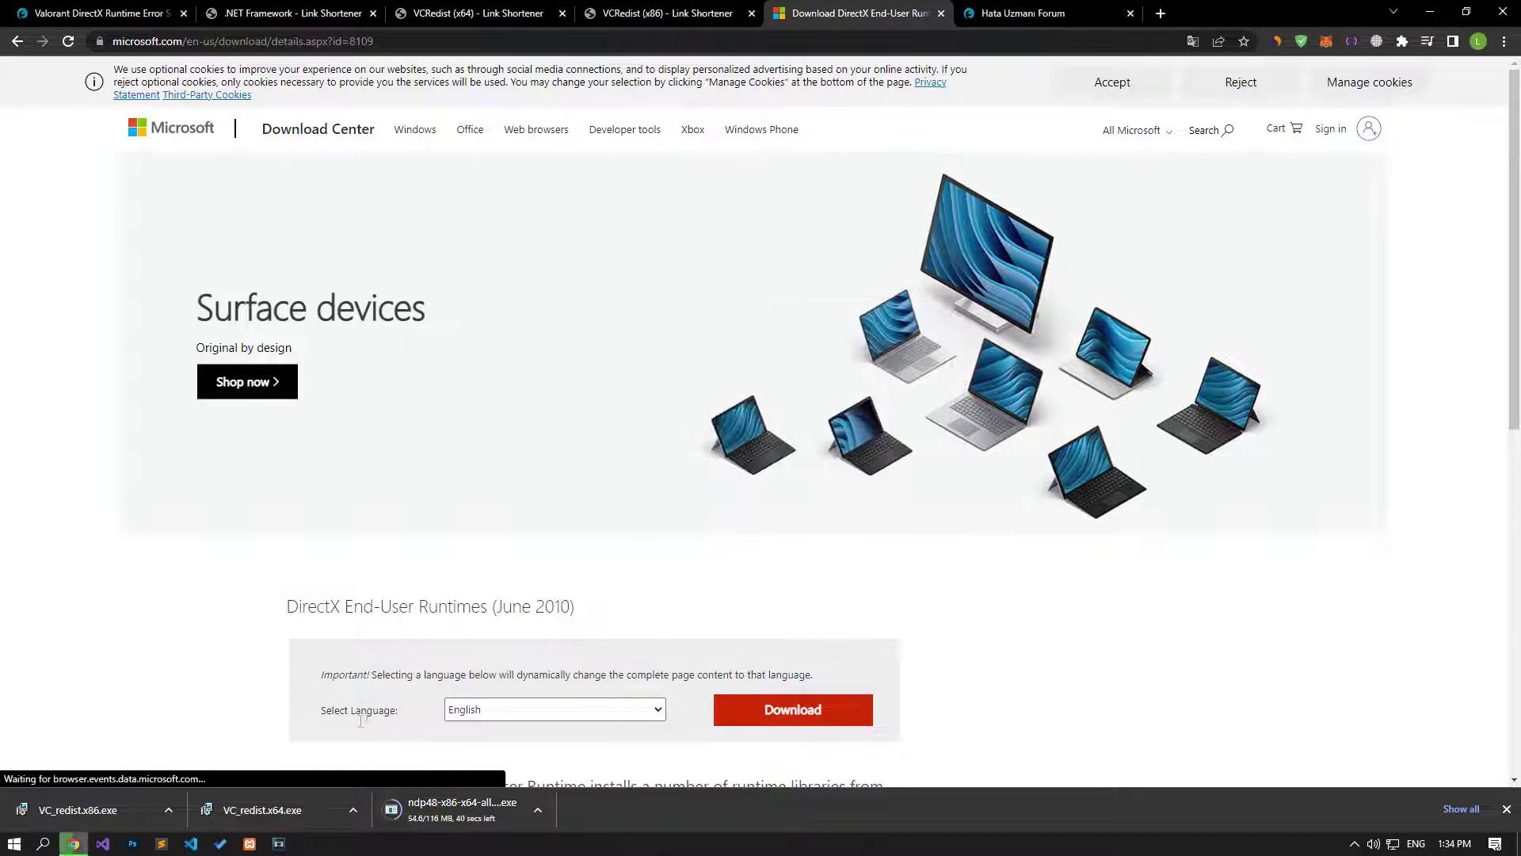
Step: Cancel the already-installed x64 redistributable, download the DirectX runtimes, and dismiss the .NET notice
{"action": "left_click", "coordinate": [283, 806]}
{"action": "left_click", "coordinate": [816, 439]}
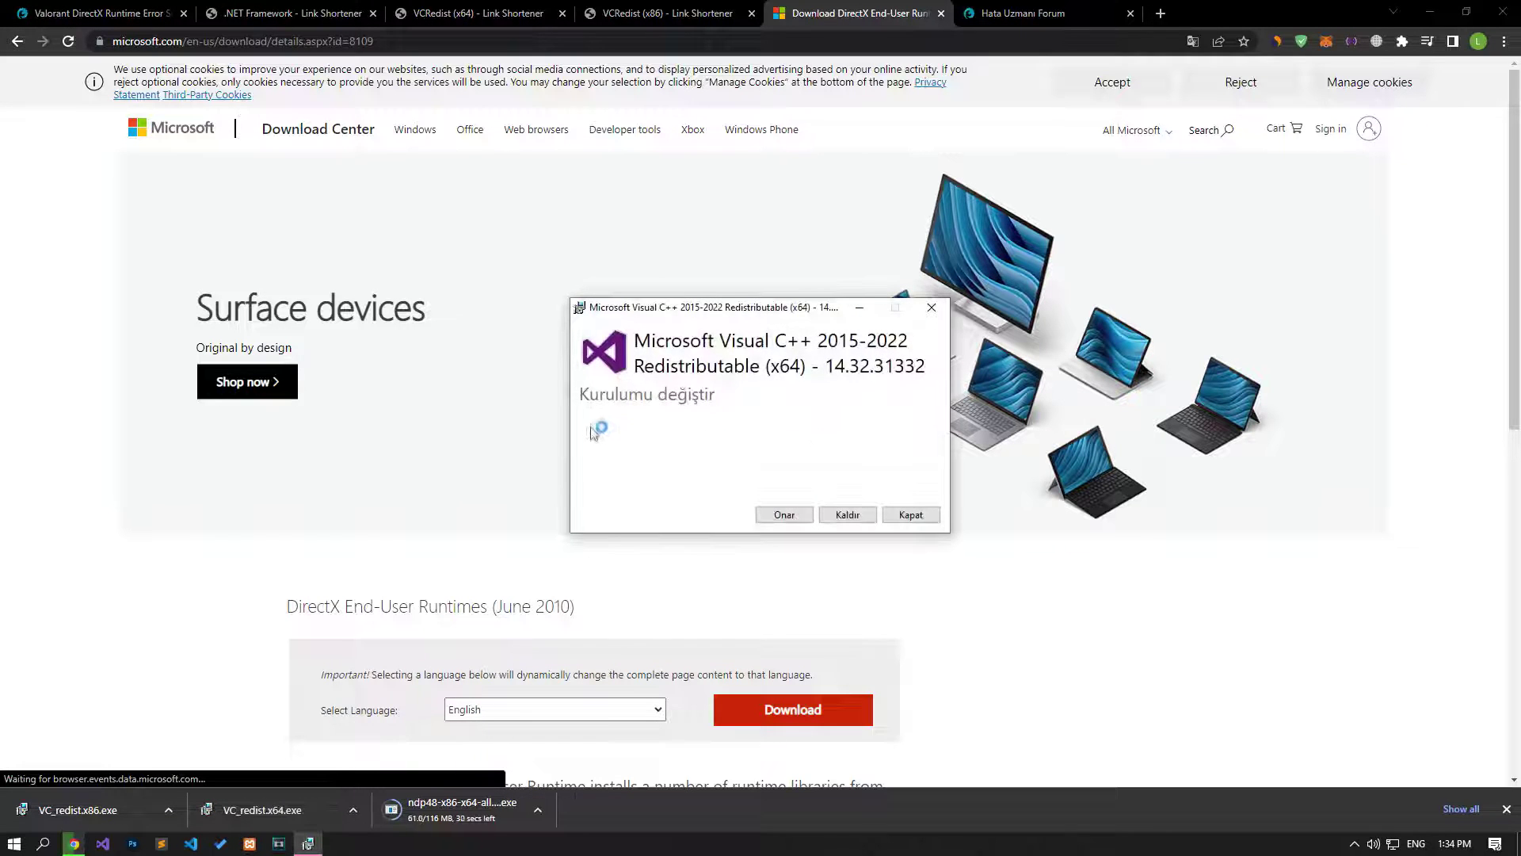
{"action": "left_click", "coordinate": [925, 519]}
{"action": "left_click", "coordinate": [784, 478]}
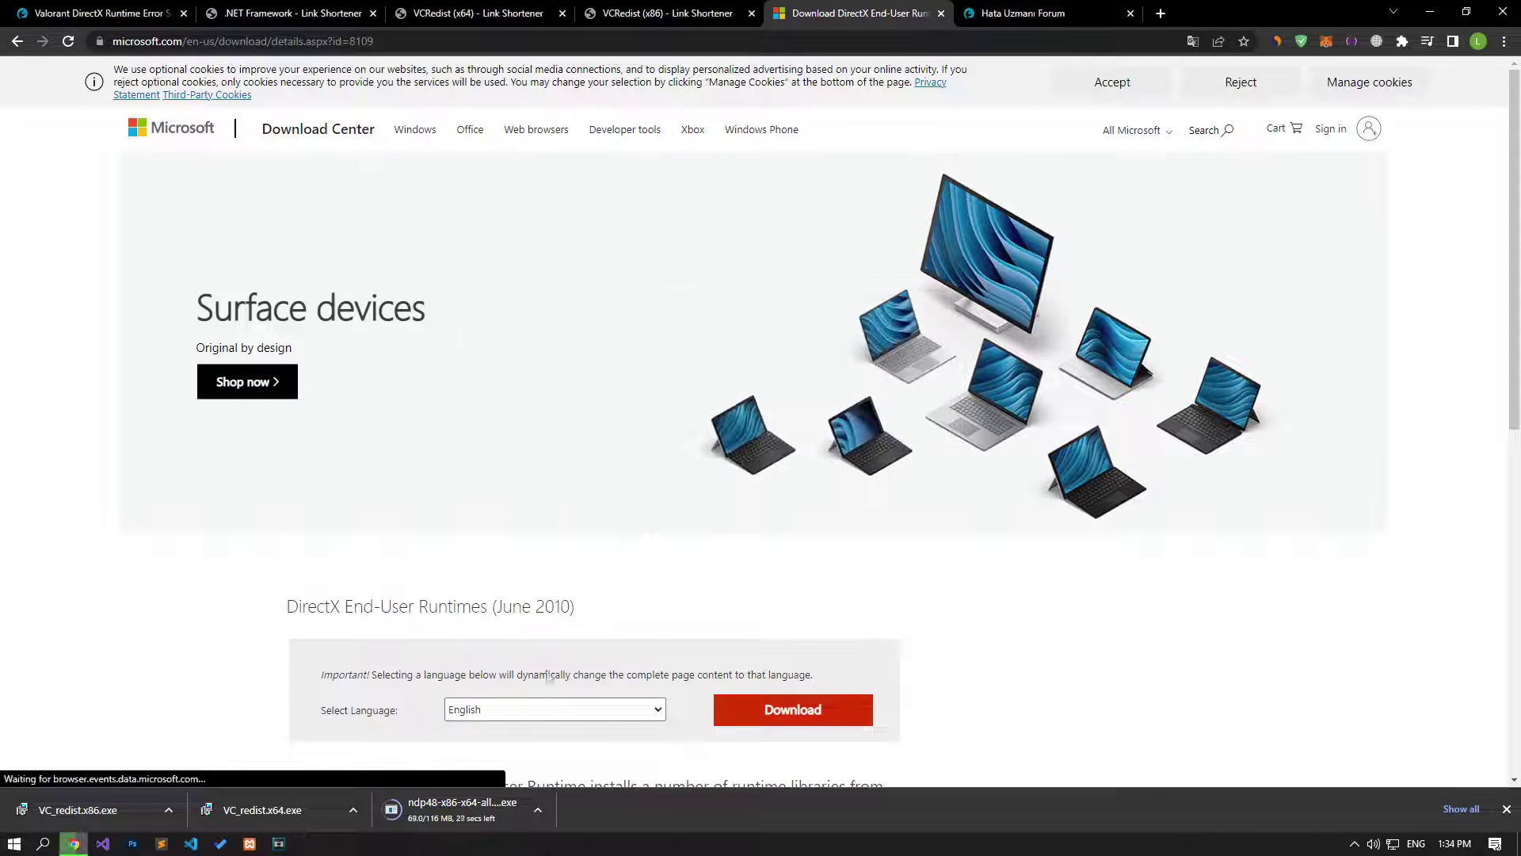
{"action": "left_click", "coordinate": [793, 709]}
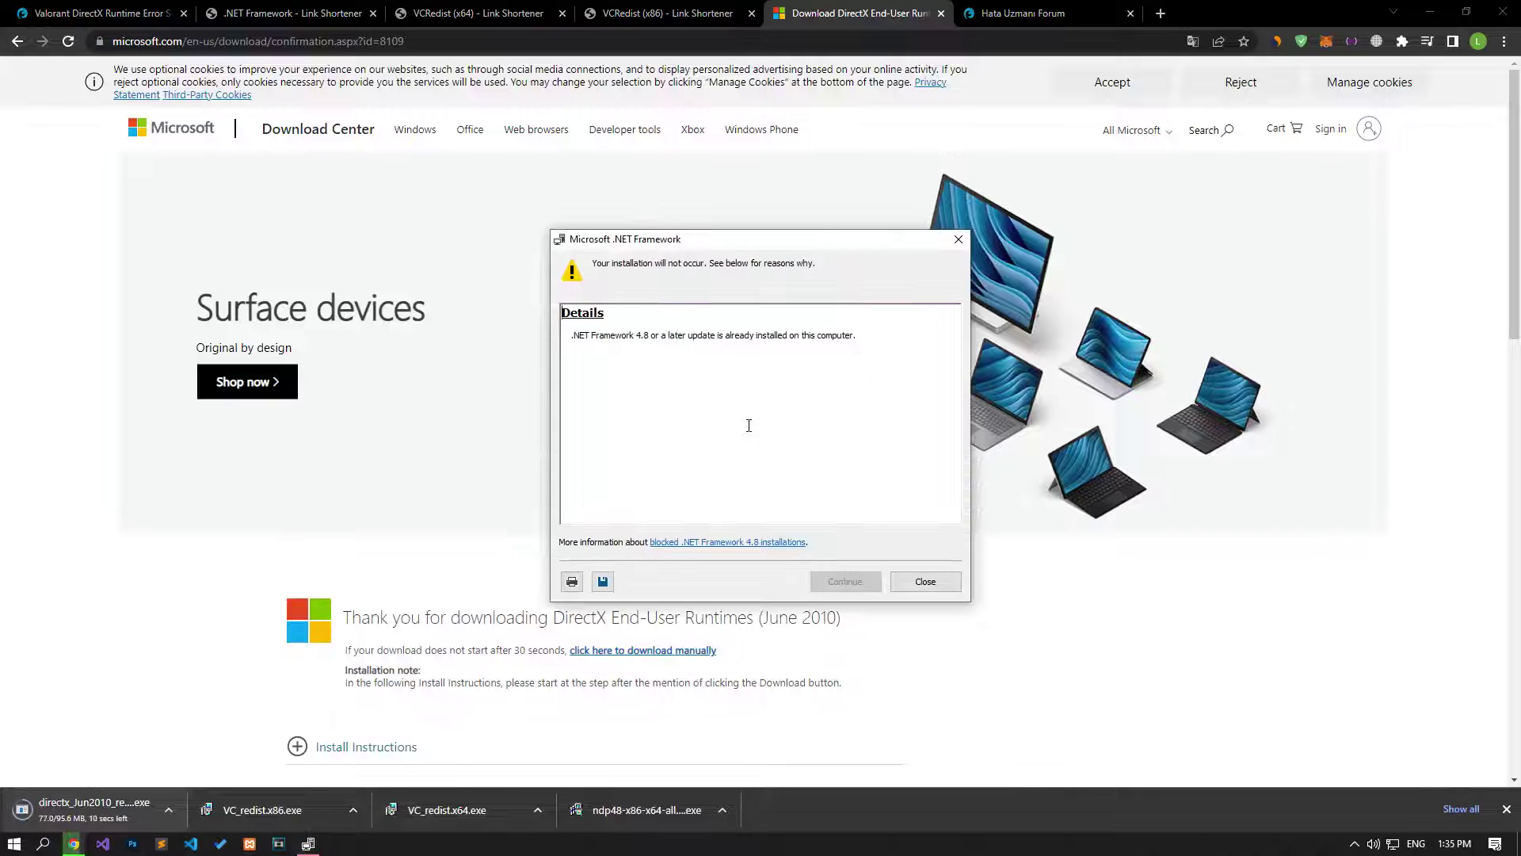
{"action": "left_click", "coordinate": [908, 593]}
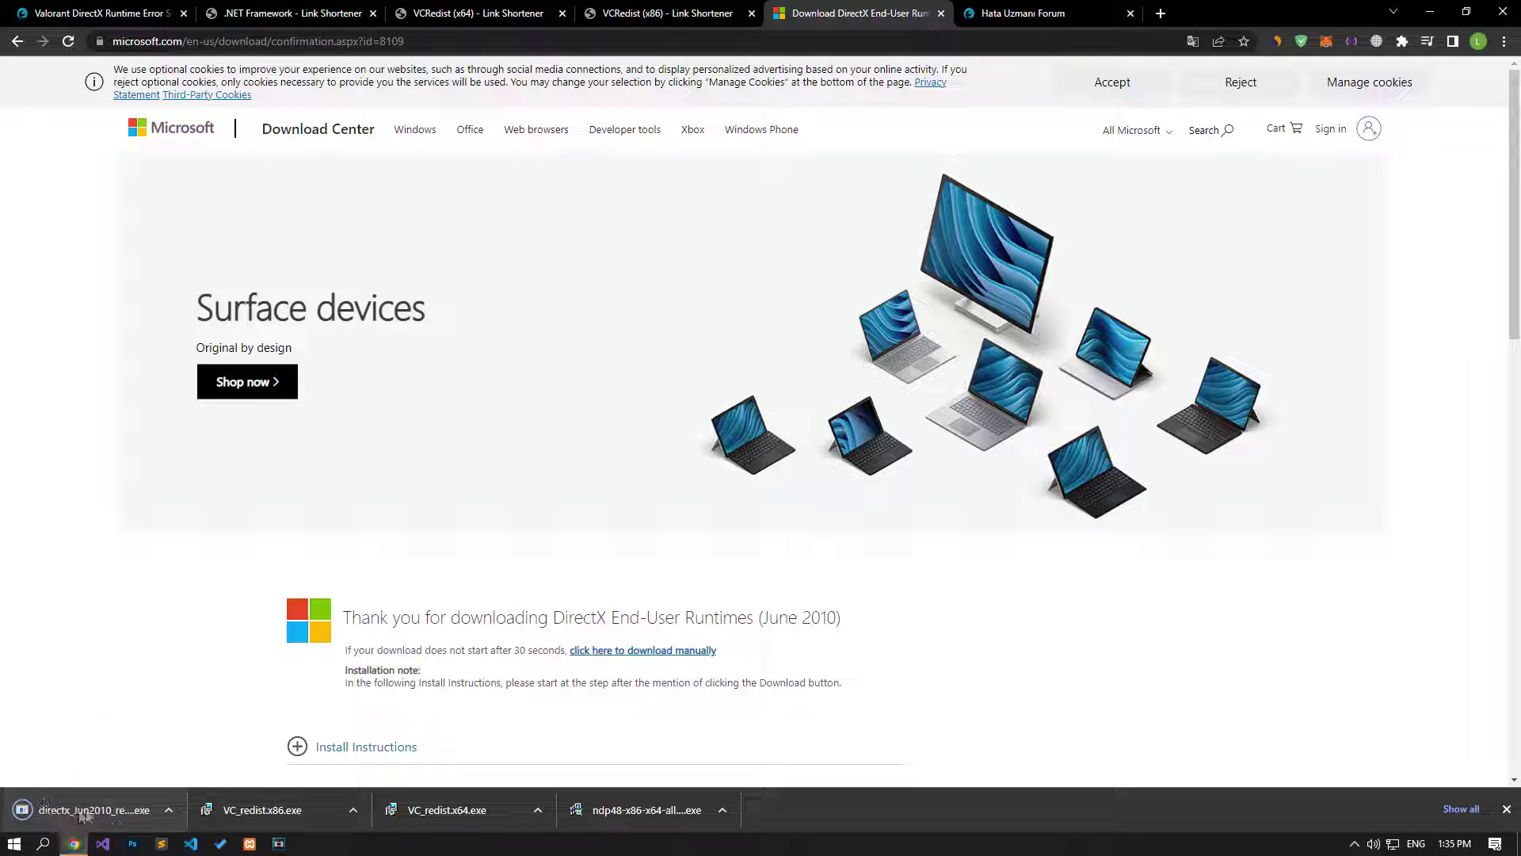
Step: Run directx_Jun2010, accept the license, and extract it to AppData\Local\Temp, overwriting all files
{"action": "left_click", "coordinate": [112, 797]}
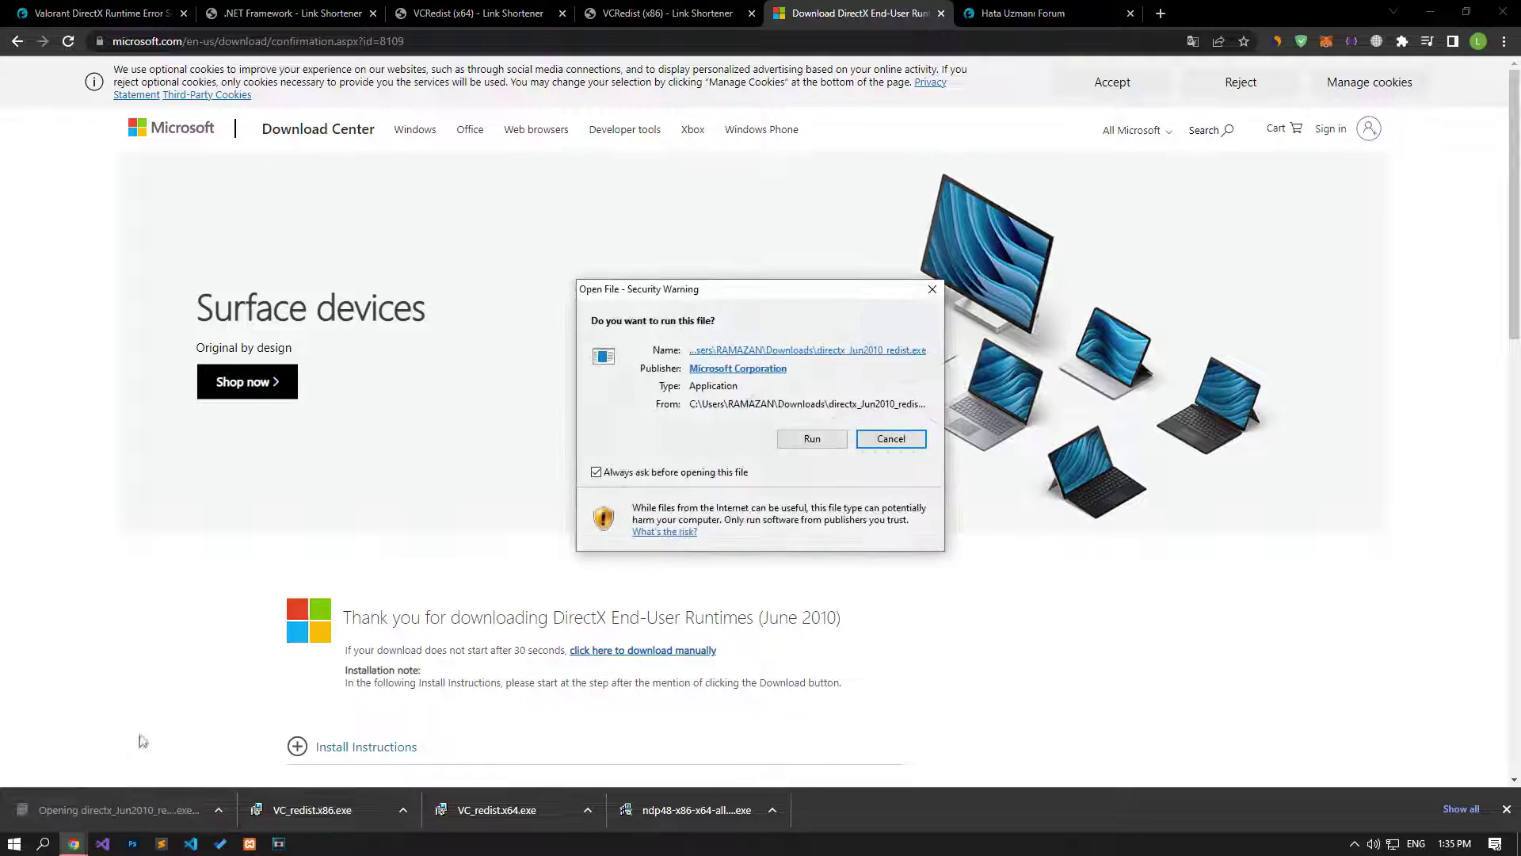
{"action": "left_click", "coordinate": [796, 442]}
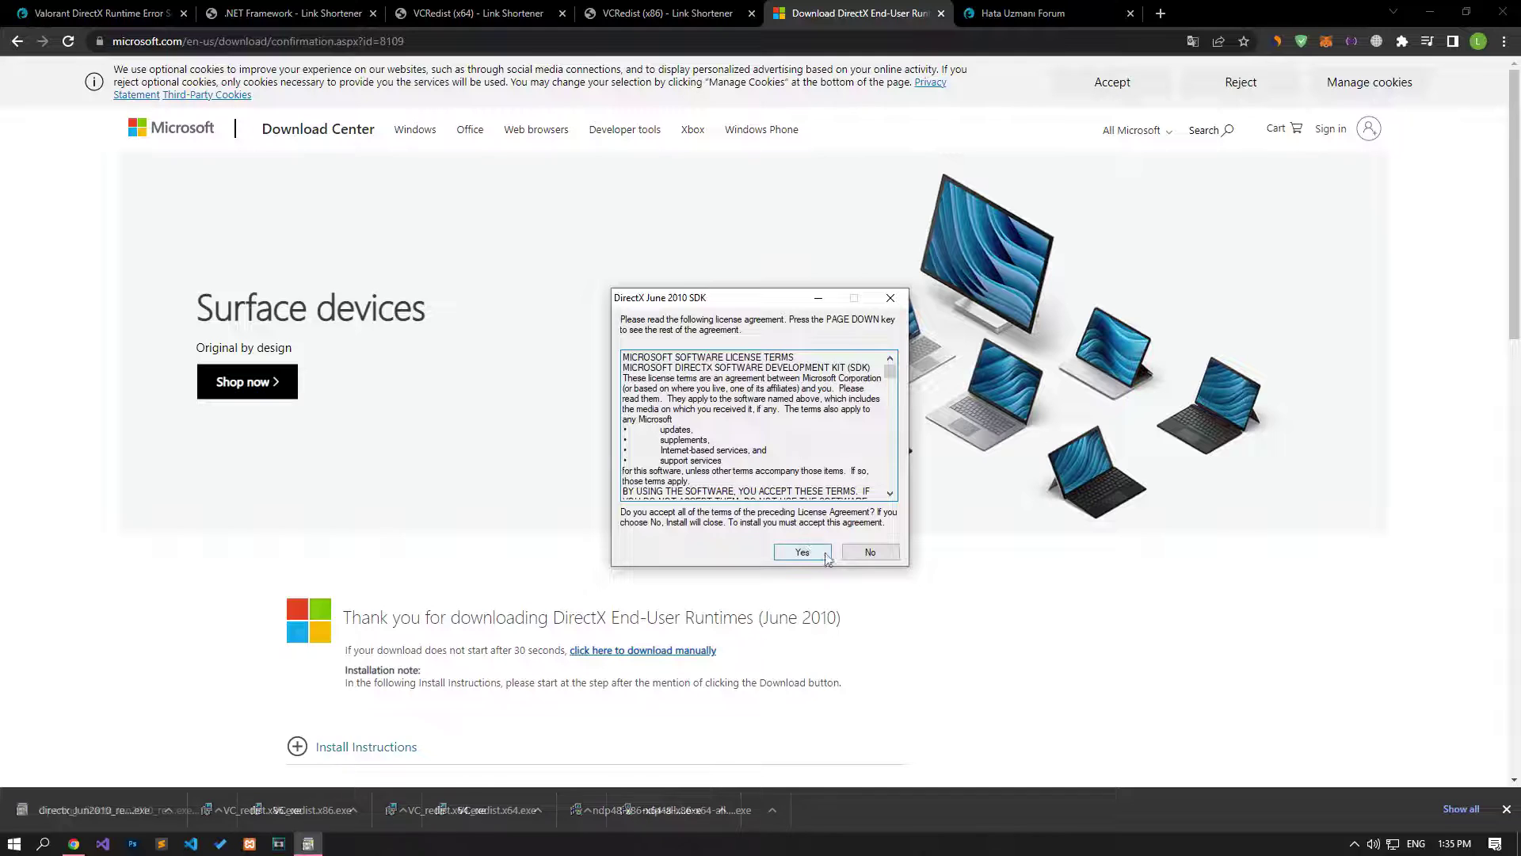
{"action": "left_click", "coordinate": [804, 553]}
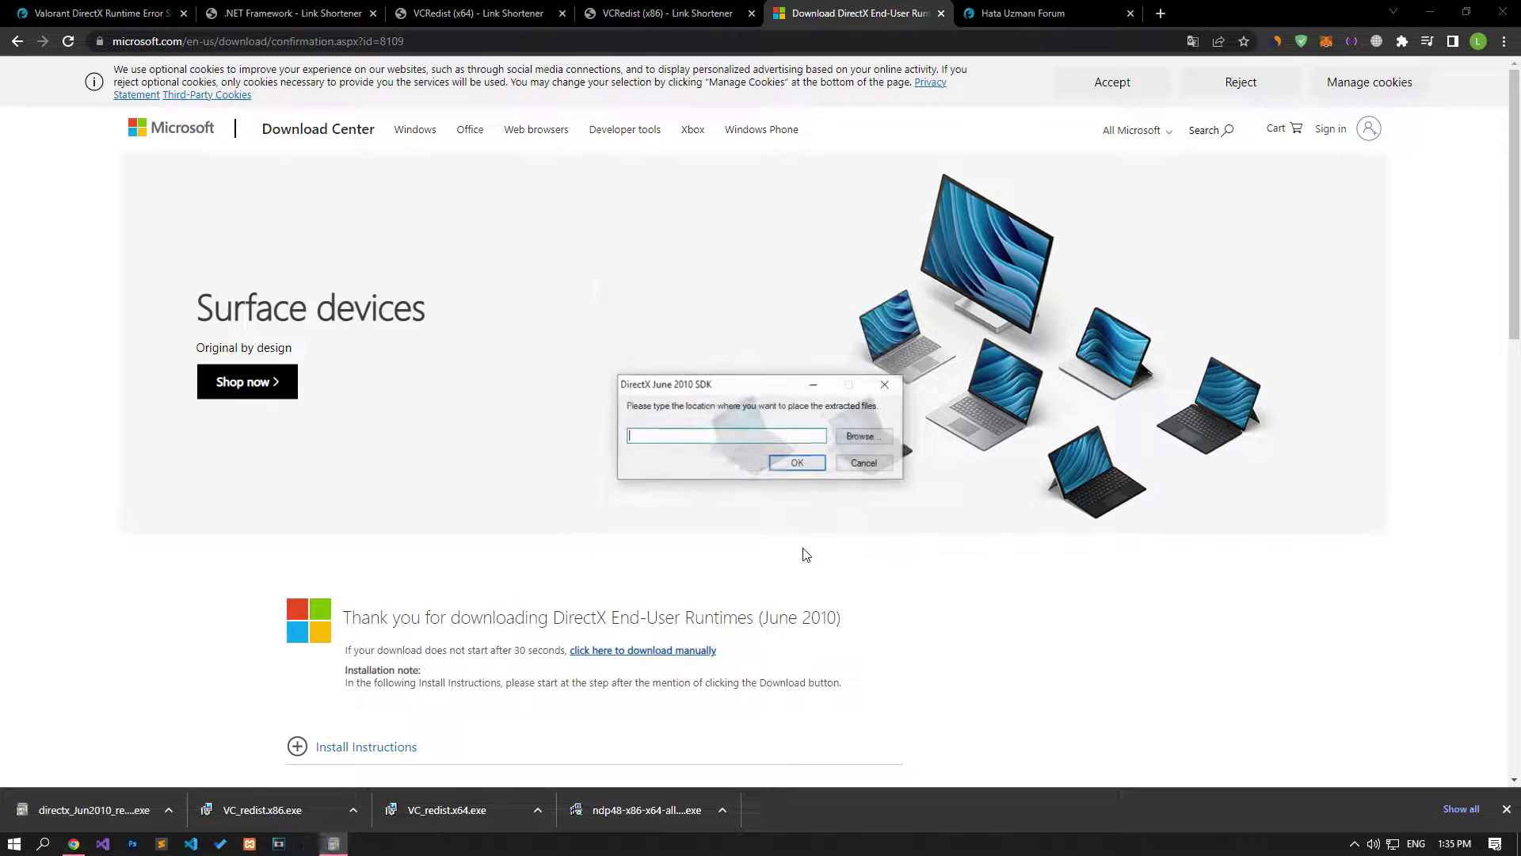
{"action": "left_click", "coordinate": [864, 435]}
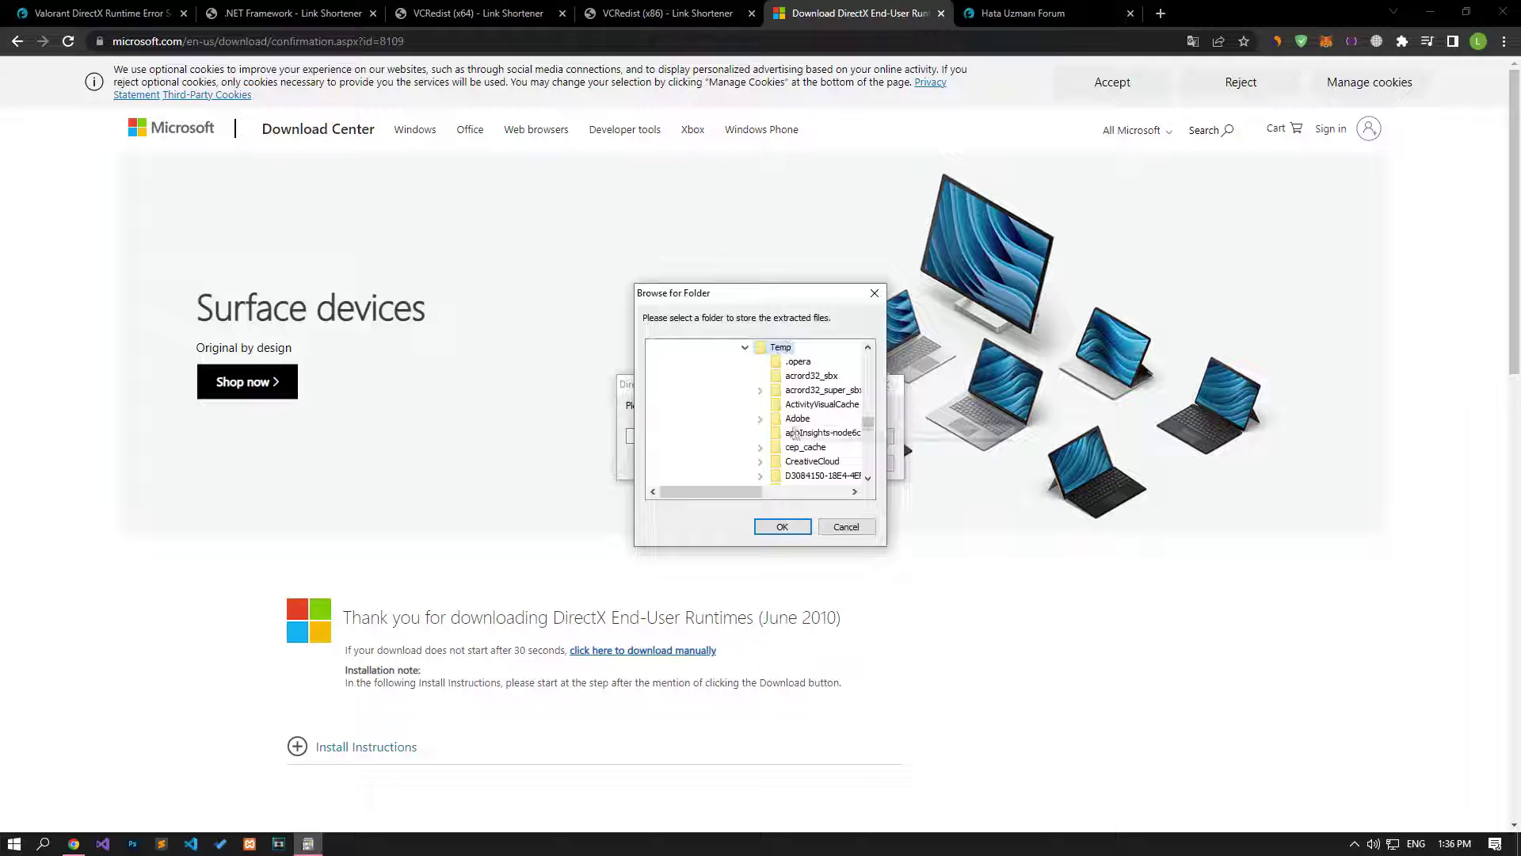
{"action": "left_click", "coordinate": [782, 526]}
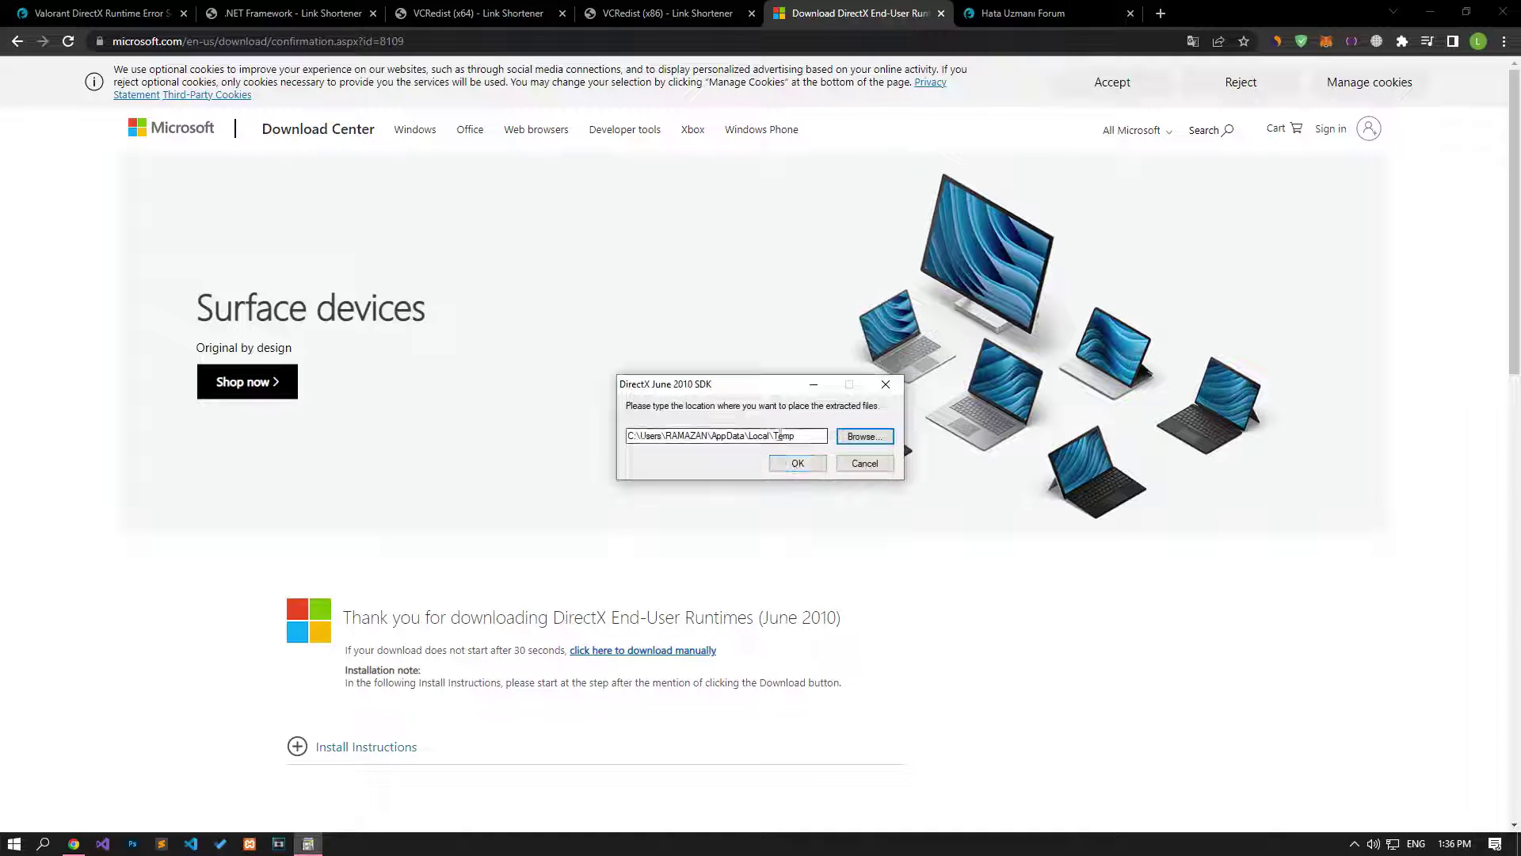
{"action": "left_click", "coordinate": [797, 466]}
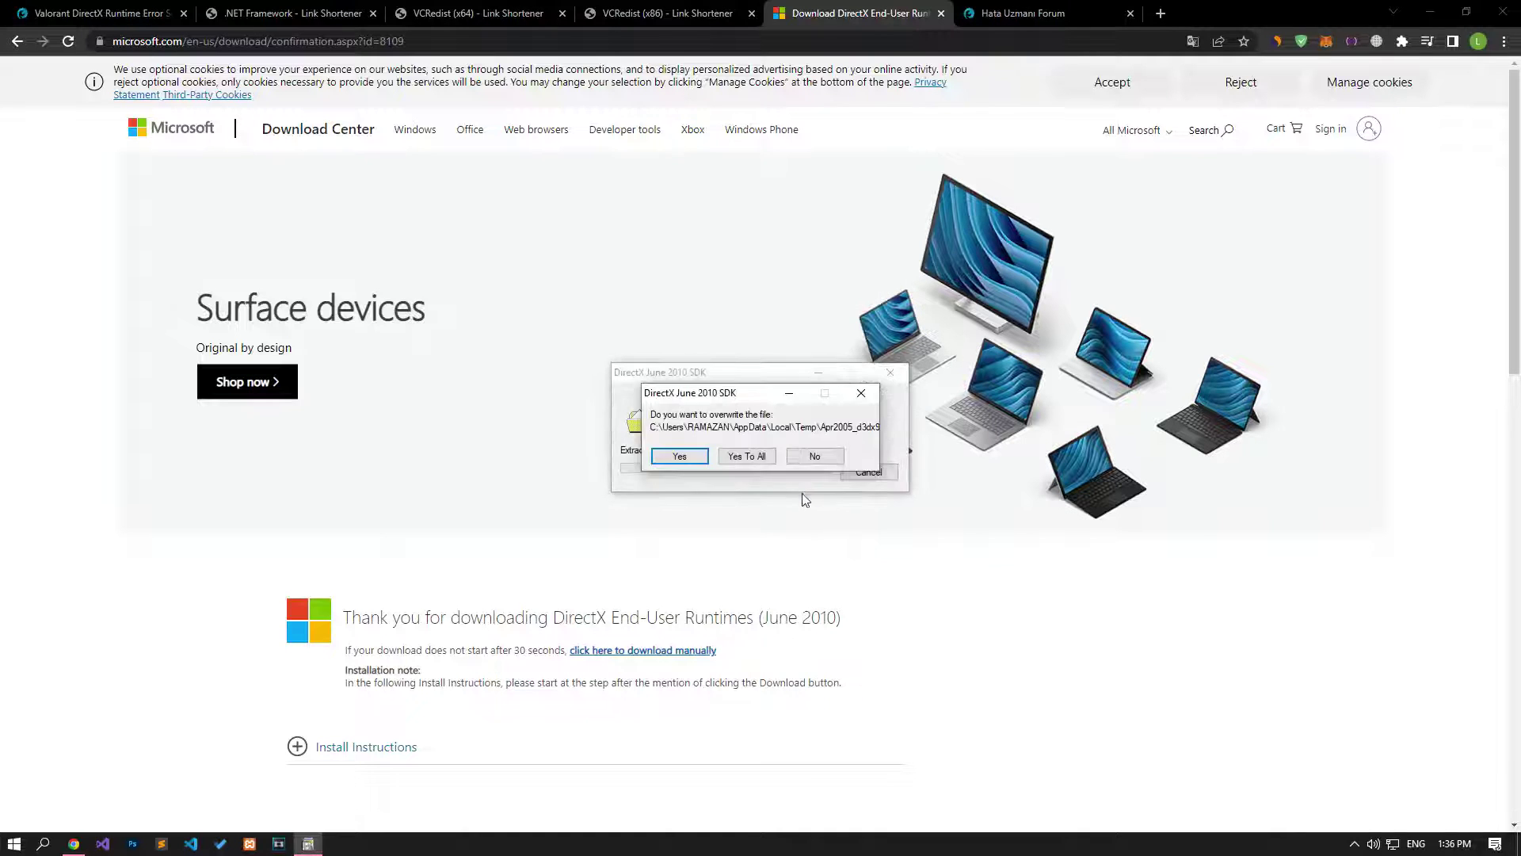
{"action": "left_click", "coordinate": [744, 458]}
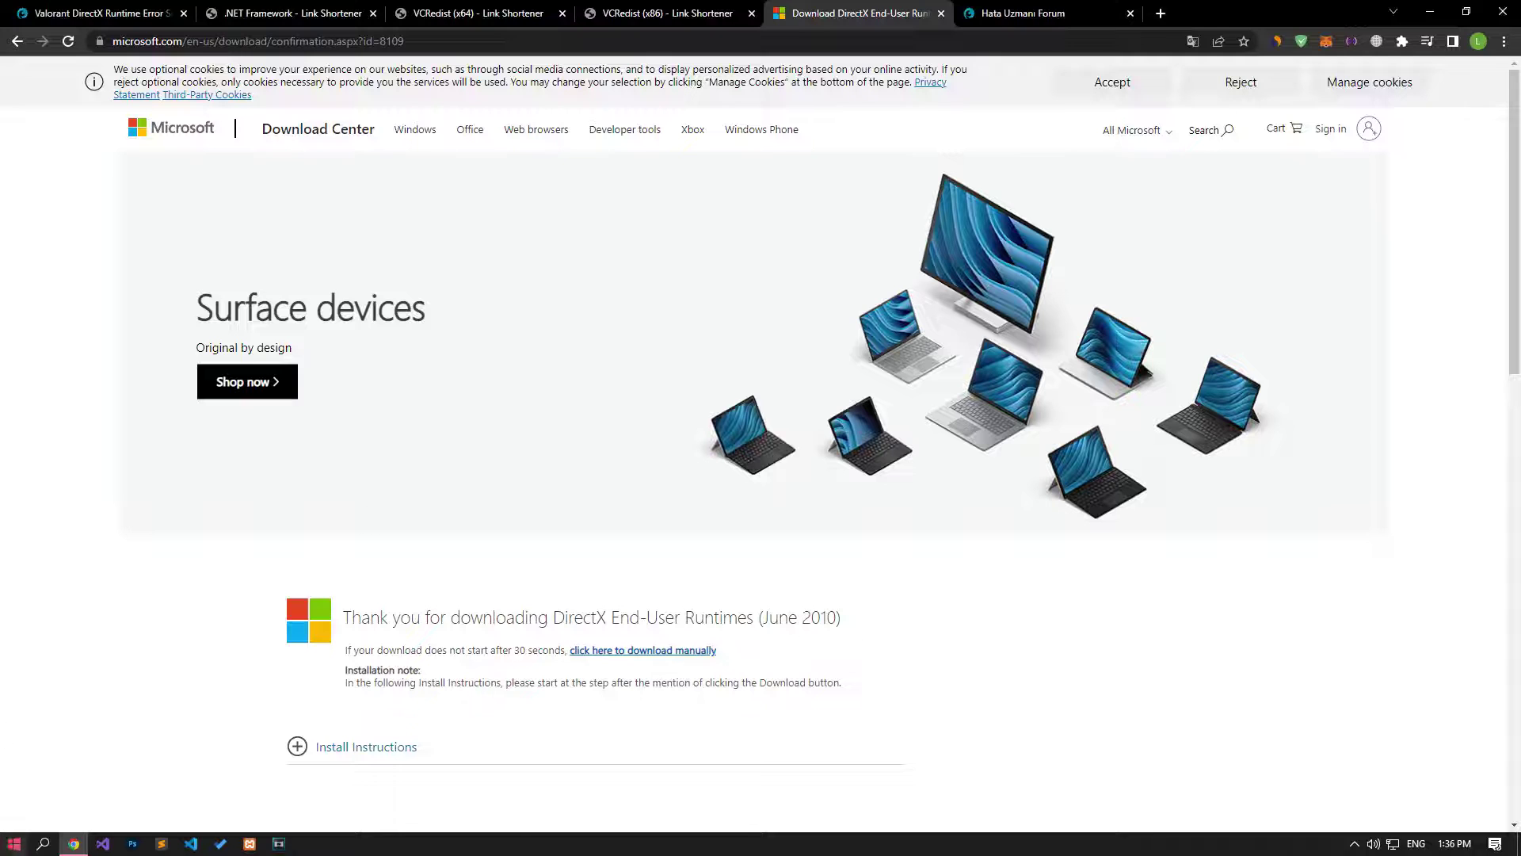
Step: Open the %temp% folder from Start search and select DXSETUP.exe
{"action": "left_click", "coordinate": [14, 843]}
{"action": "type", "text": "%temp"}
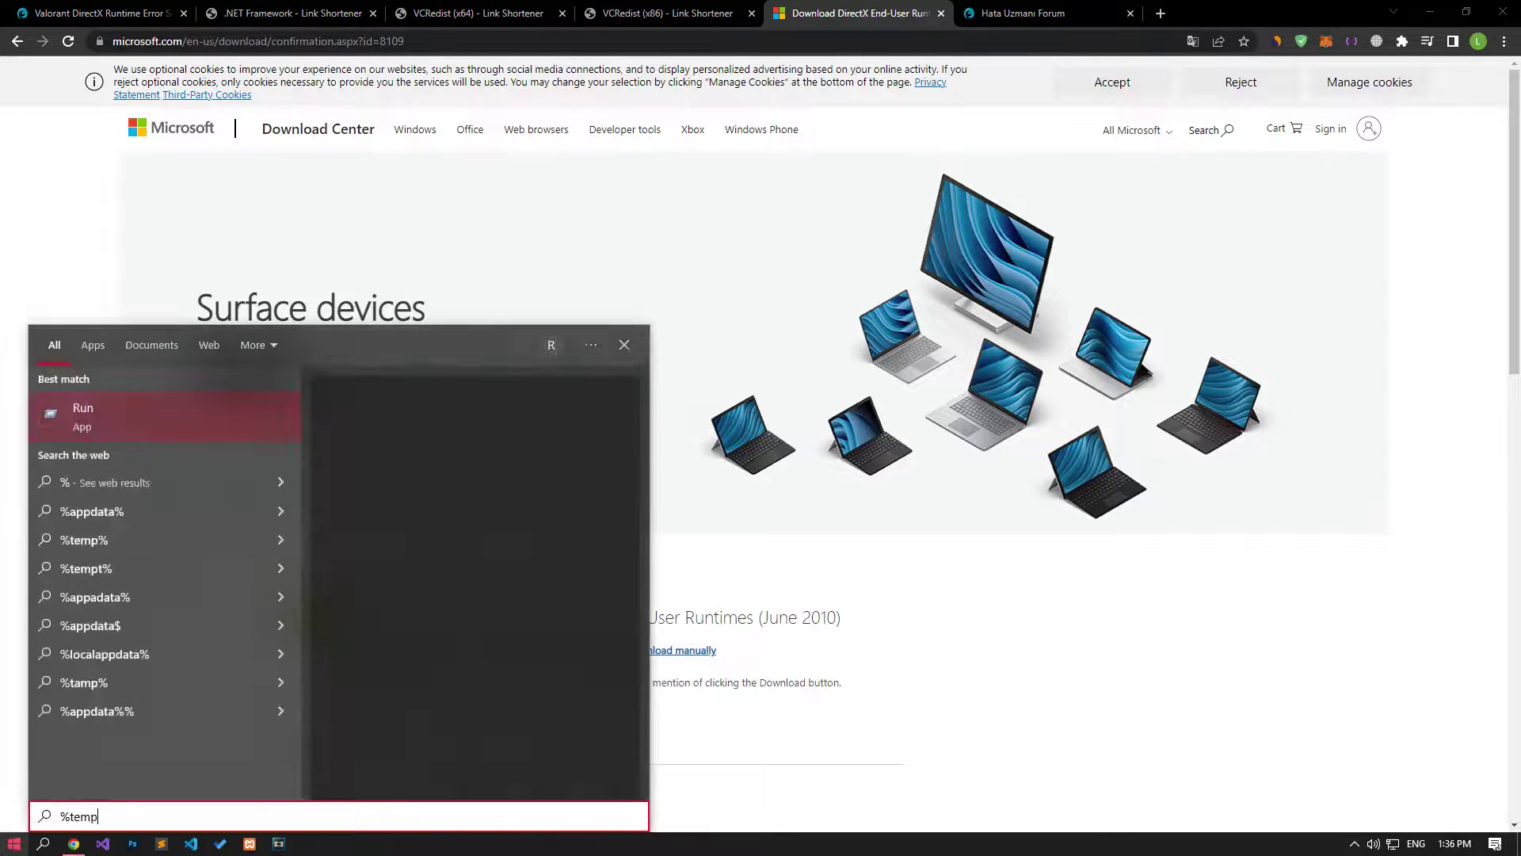
{"action": "type", "text": "%"}
{"action": "key", "text": "Return"}
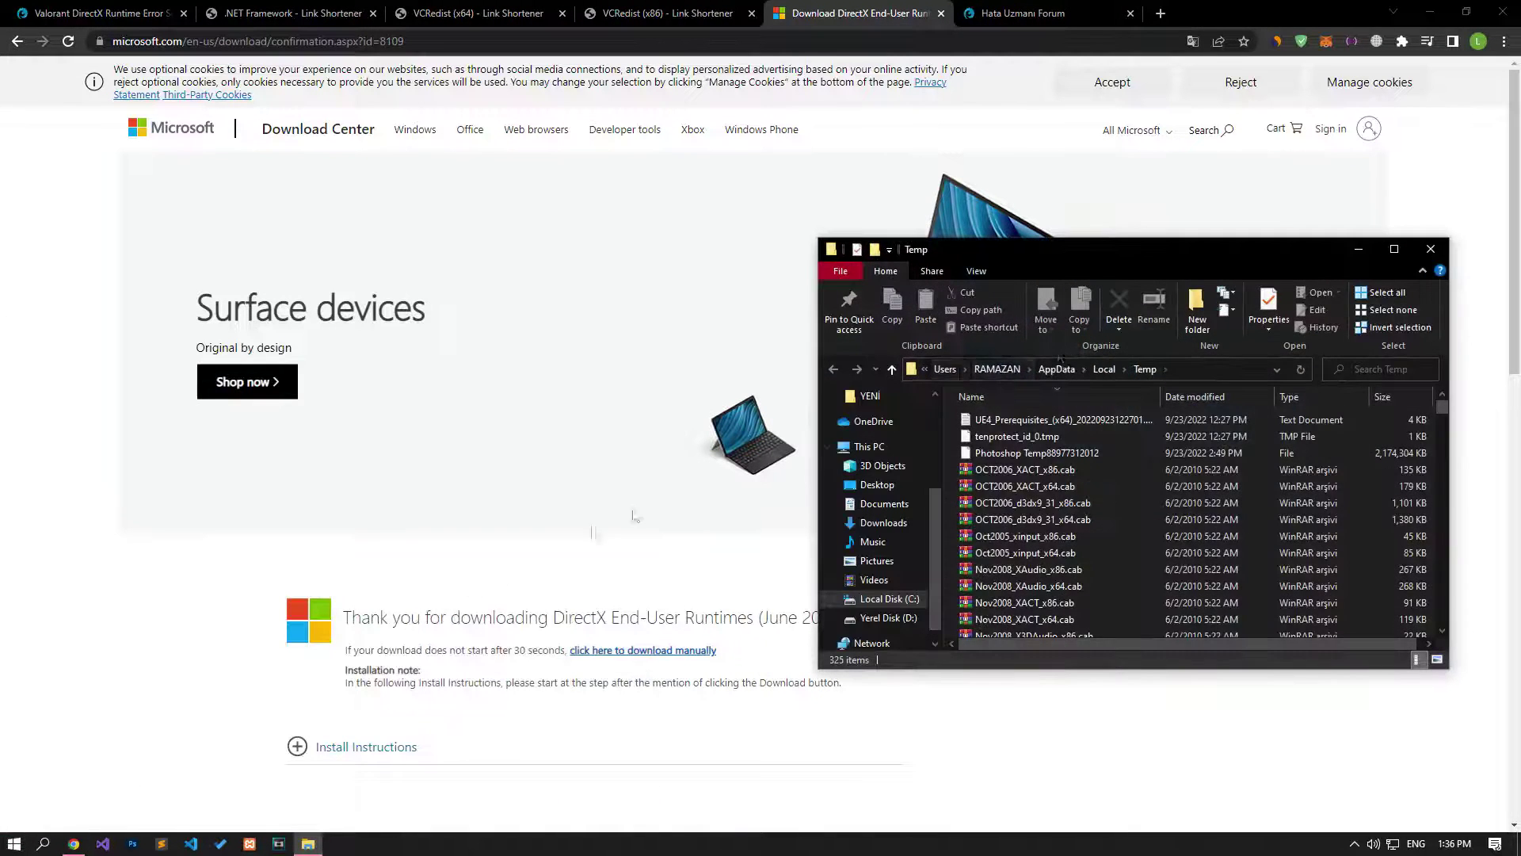
{"action": "left_click", "coordinate": [1154, 486]}
{"action": "type", "text": "d"}
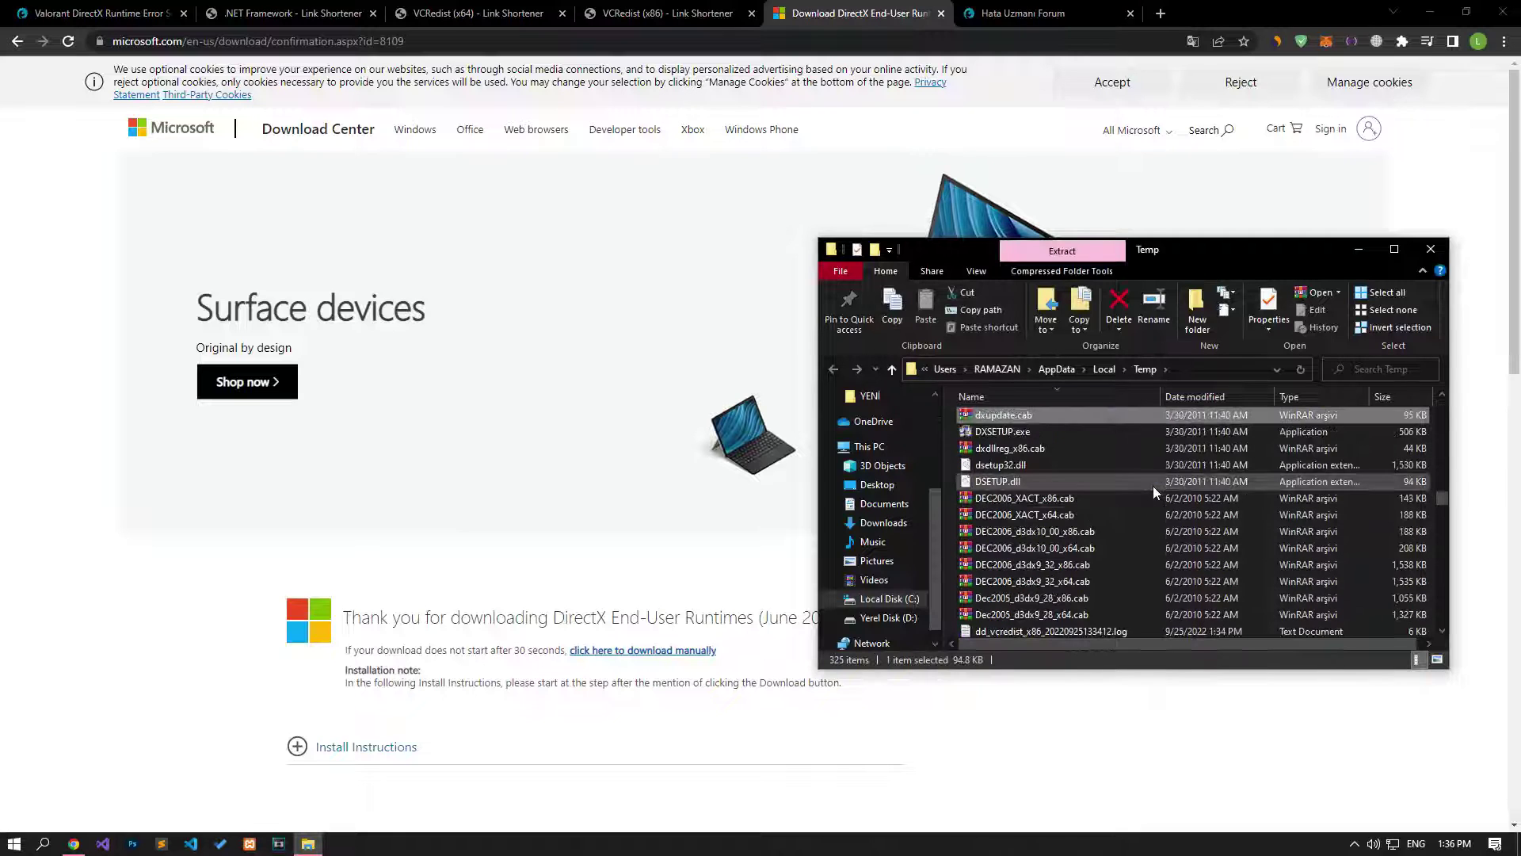
{"action": "left_click", "coordinate": [988, 432]}
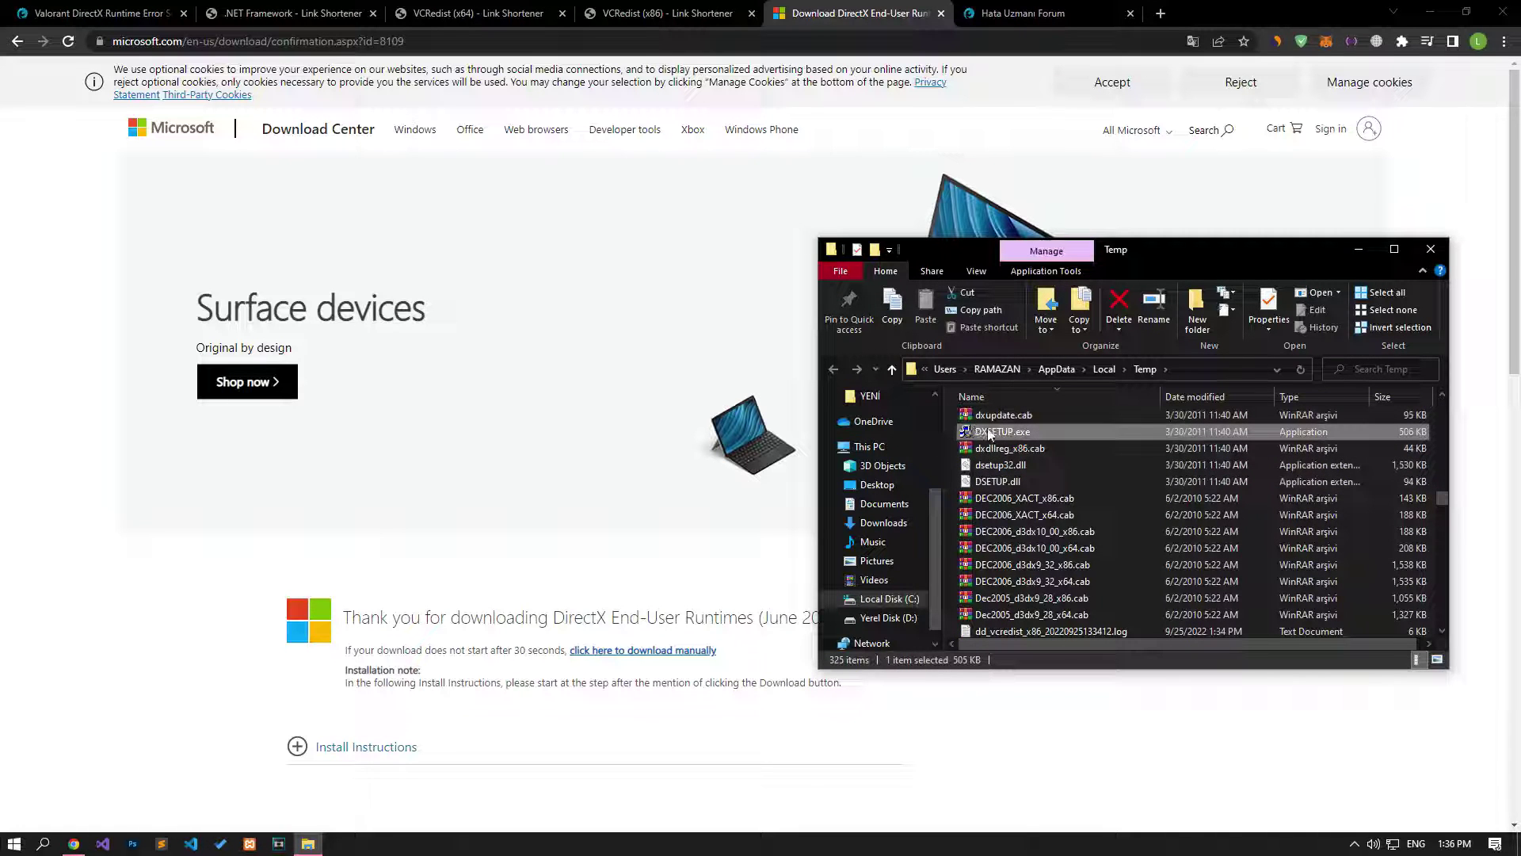
Step: Install the DirectX runtimes with DXSETUP.exe, accepting the agreement and finishing setup
{"action": "double_click", "coordinate": [988, 432]}
{"action": "left_click", "coordinate": [332, 333]}
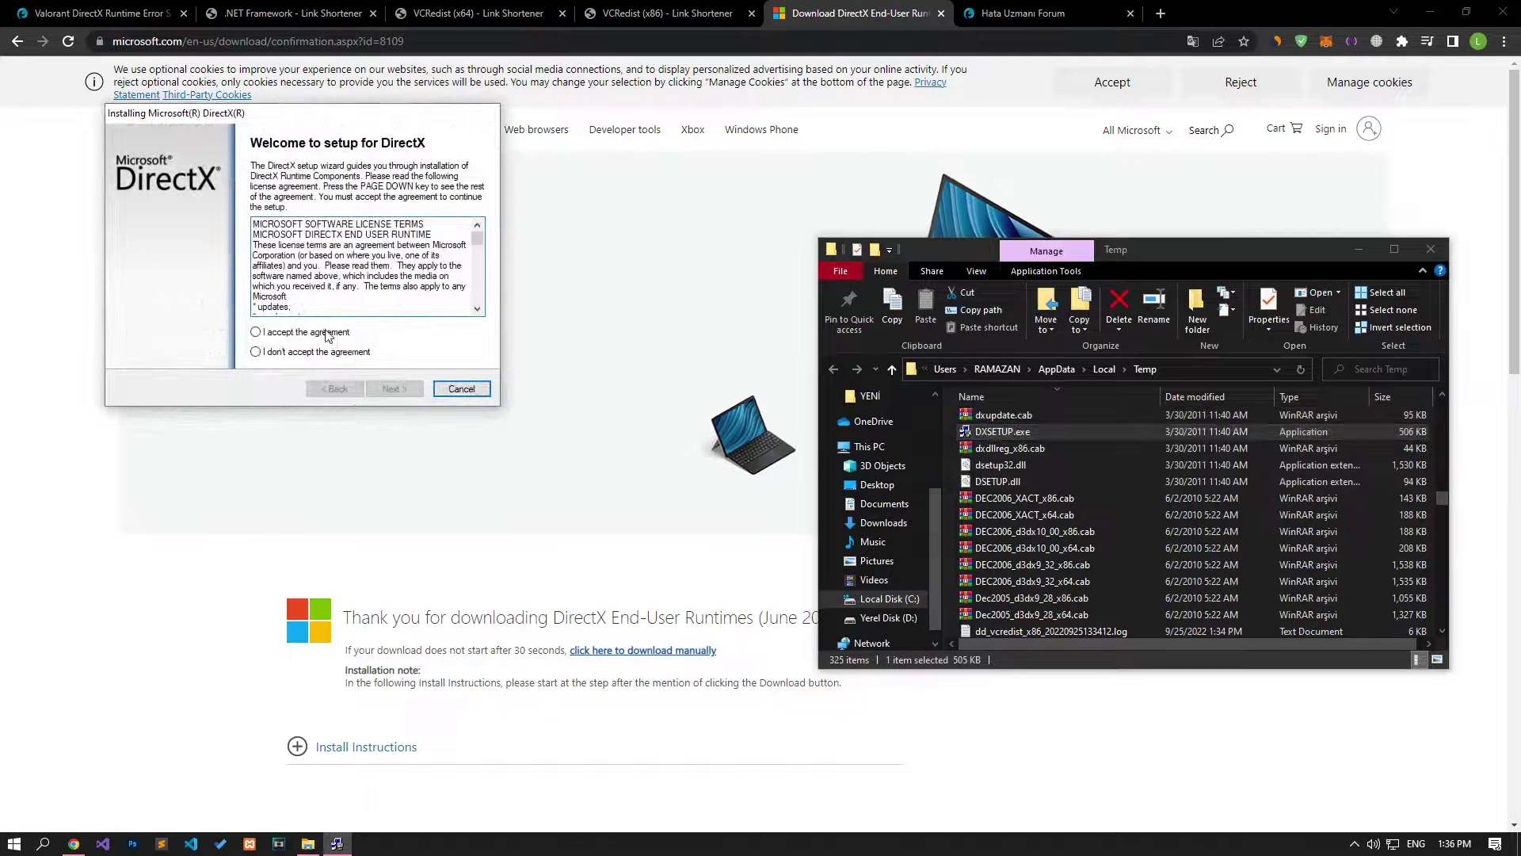
{"action": "left_click", "coordinate": [396, 389]}
{"action": "left_click", "coordinate": [395, 390]}
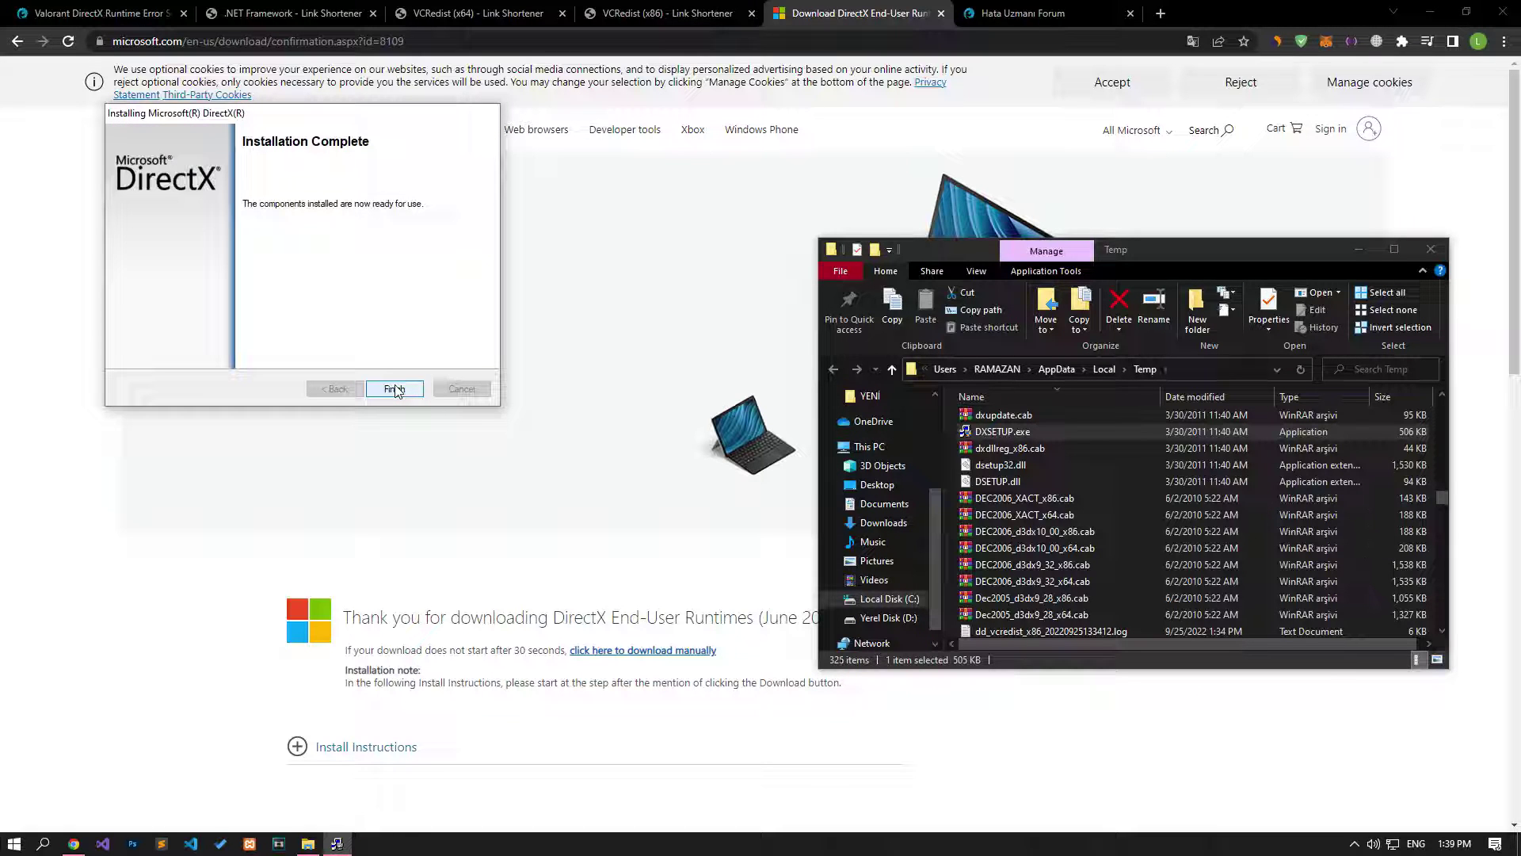
{"action": "left_click", "coordinate": [396, 389]}
Step: Close the Temp folder and dismiss the Start power menu without restarting
{"action": "left_click", "coordinate": [1435, 252]}
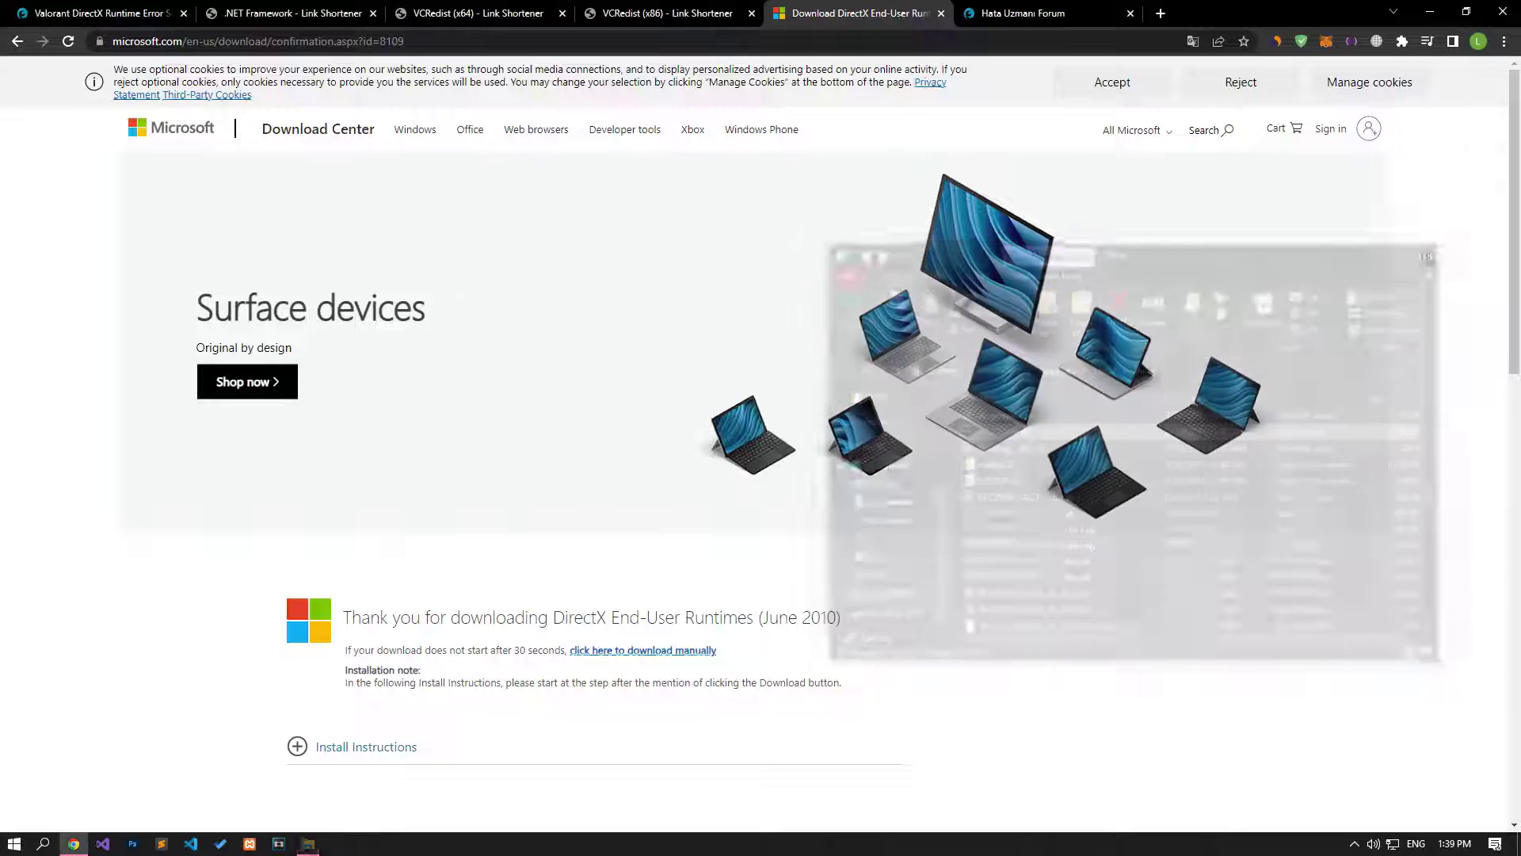
{"action": "left_click", "coordinate": [14, 845]}
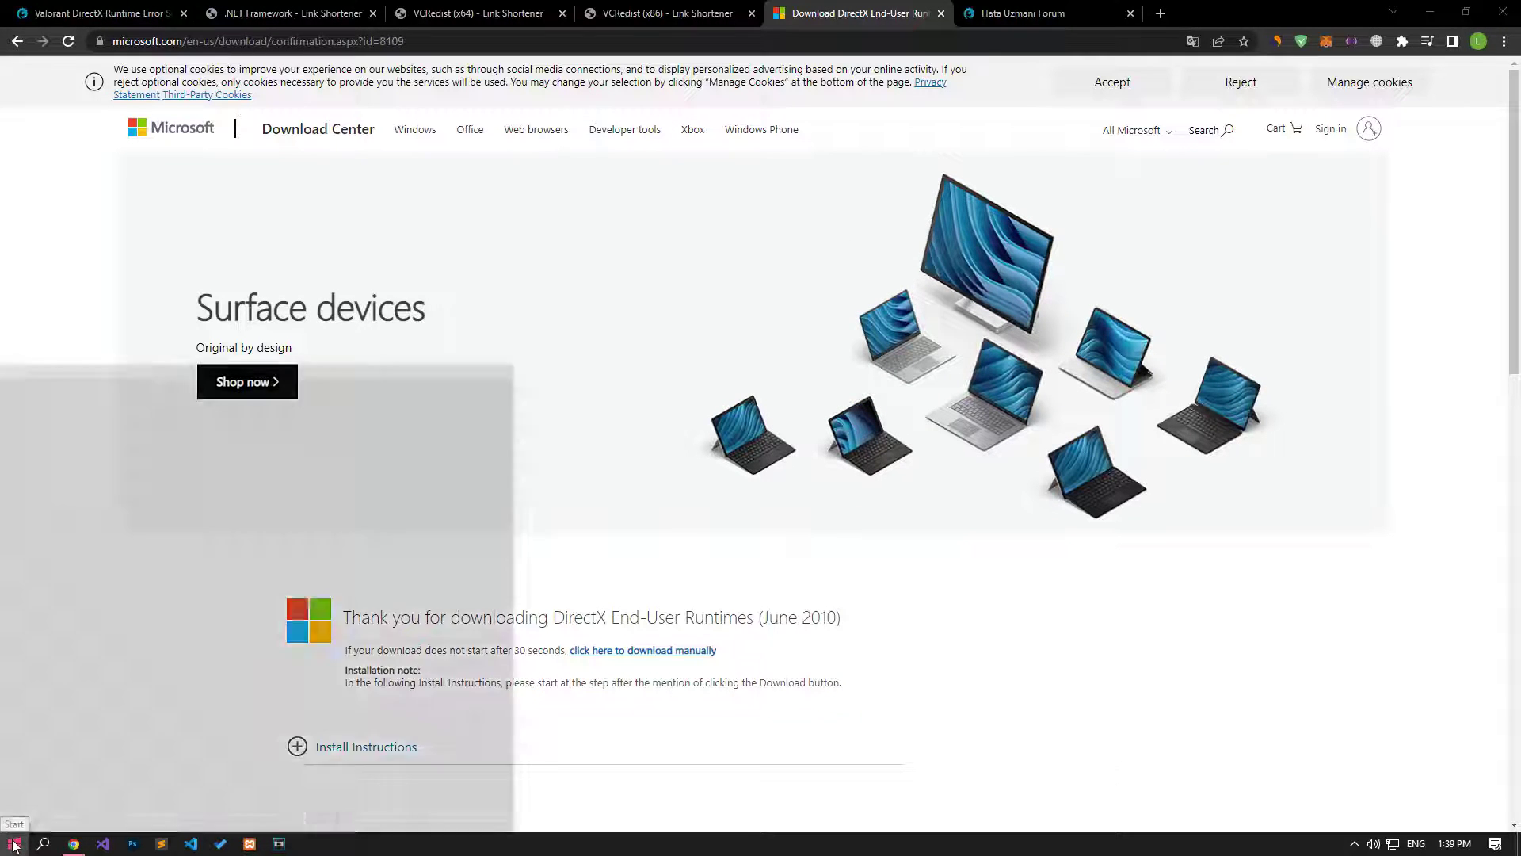
{"action": "left_click", "coordinate": [19, 813]}
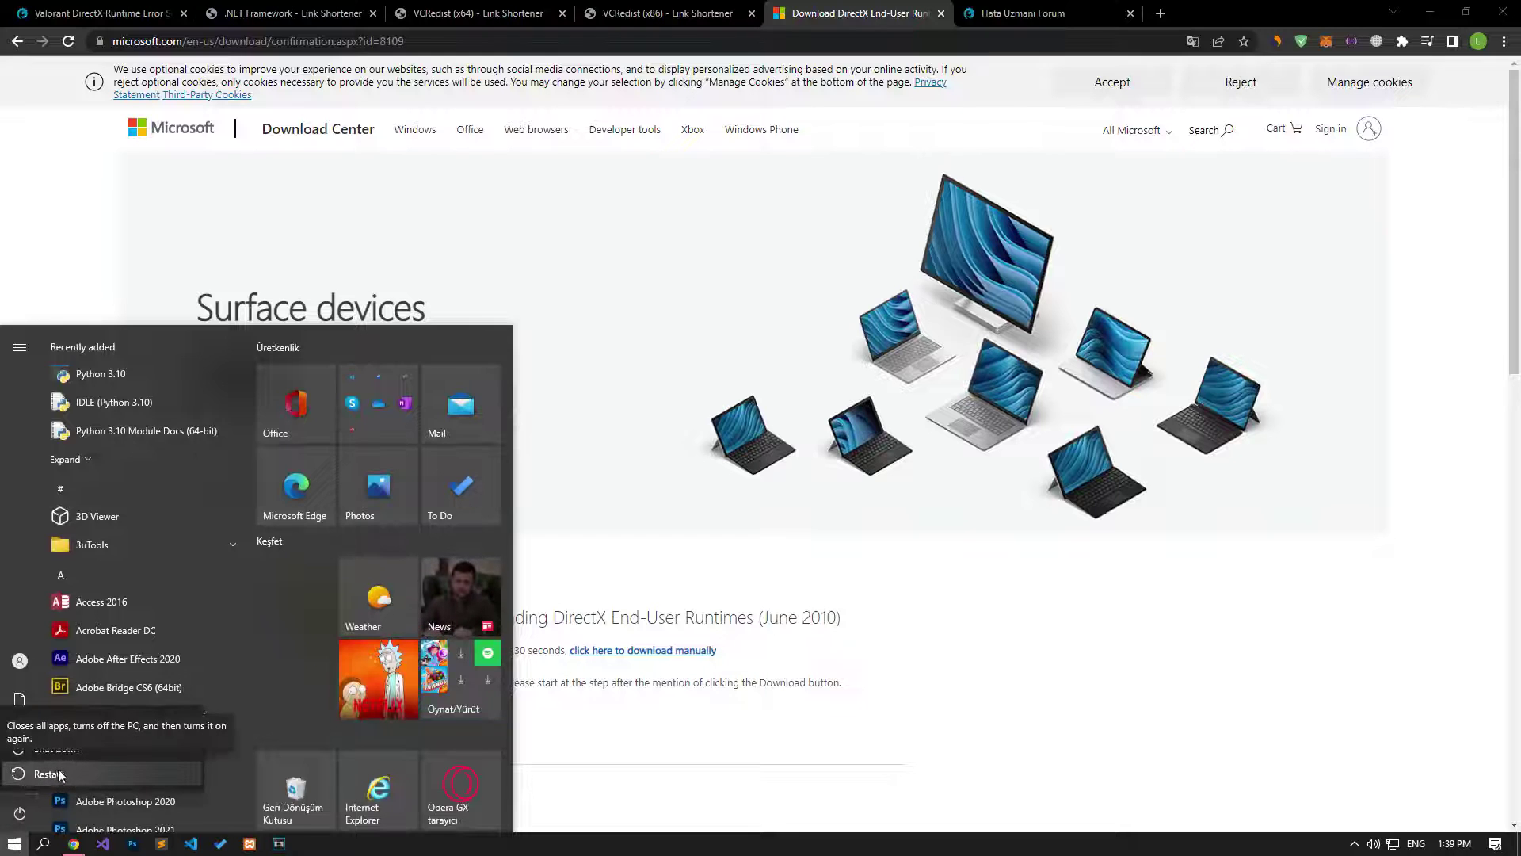
{"action": "left_click", "coordinate": [95, 238]}
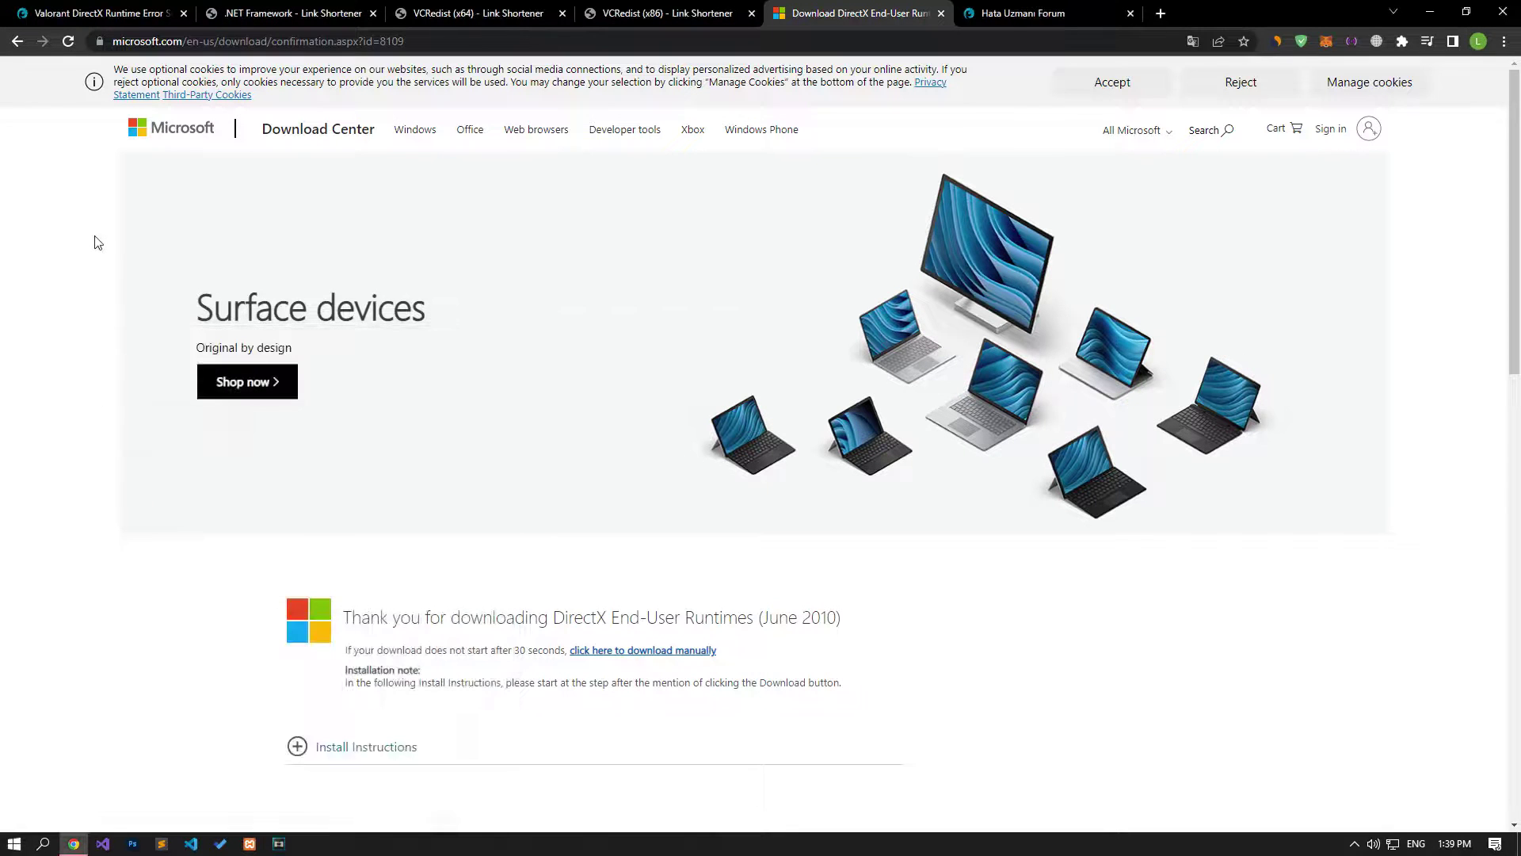
Step: Close the DirectX, VCRedist and .NET tabs and scroll the article to '3-) Fix Windows Errors'
{"action": "left_click", "coordinate": [95, 238]}
{"action": "left_click", "coordinate": [941, 13]}
{"action": "left_click", "coordinate": [751, 13]}
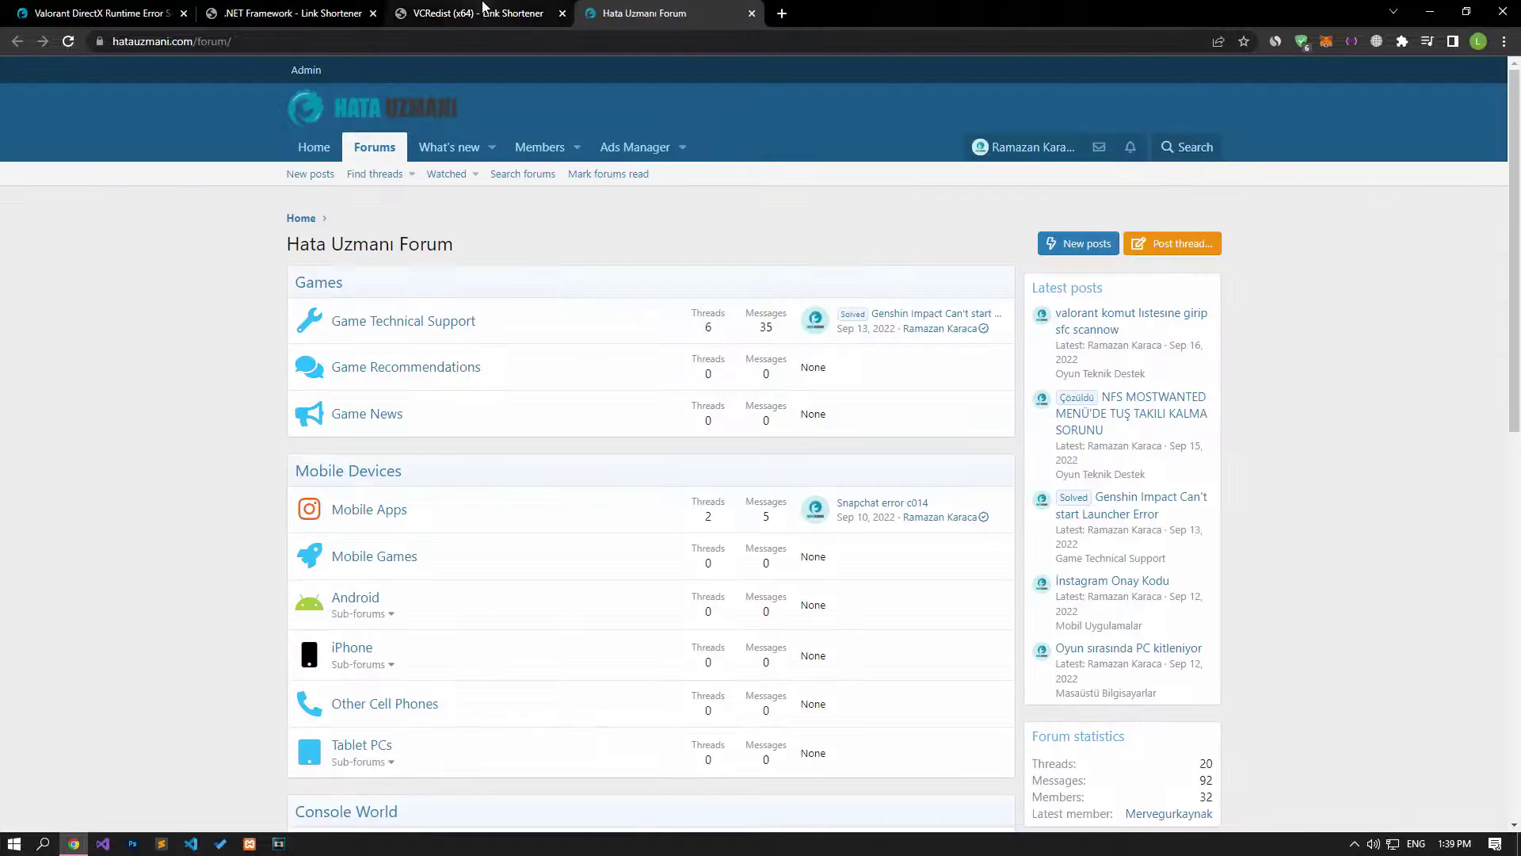
{"action": "left_click", "coordinate": [562, 13]}
{"action": "middle_click", "coordinate": [264, 8]}
{"action": "left_click", "coordinate": [95, 12]}
{"action": "scroll", "coordinate": [164, 436], "scroll_direction": "down", "scroll_amount": 3}
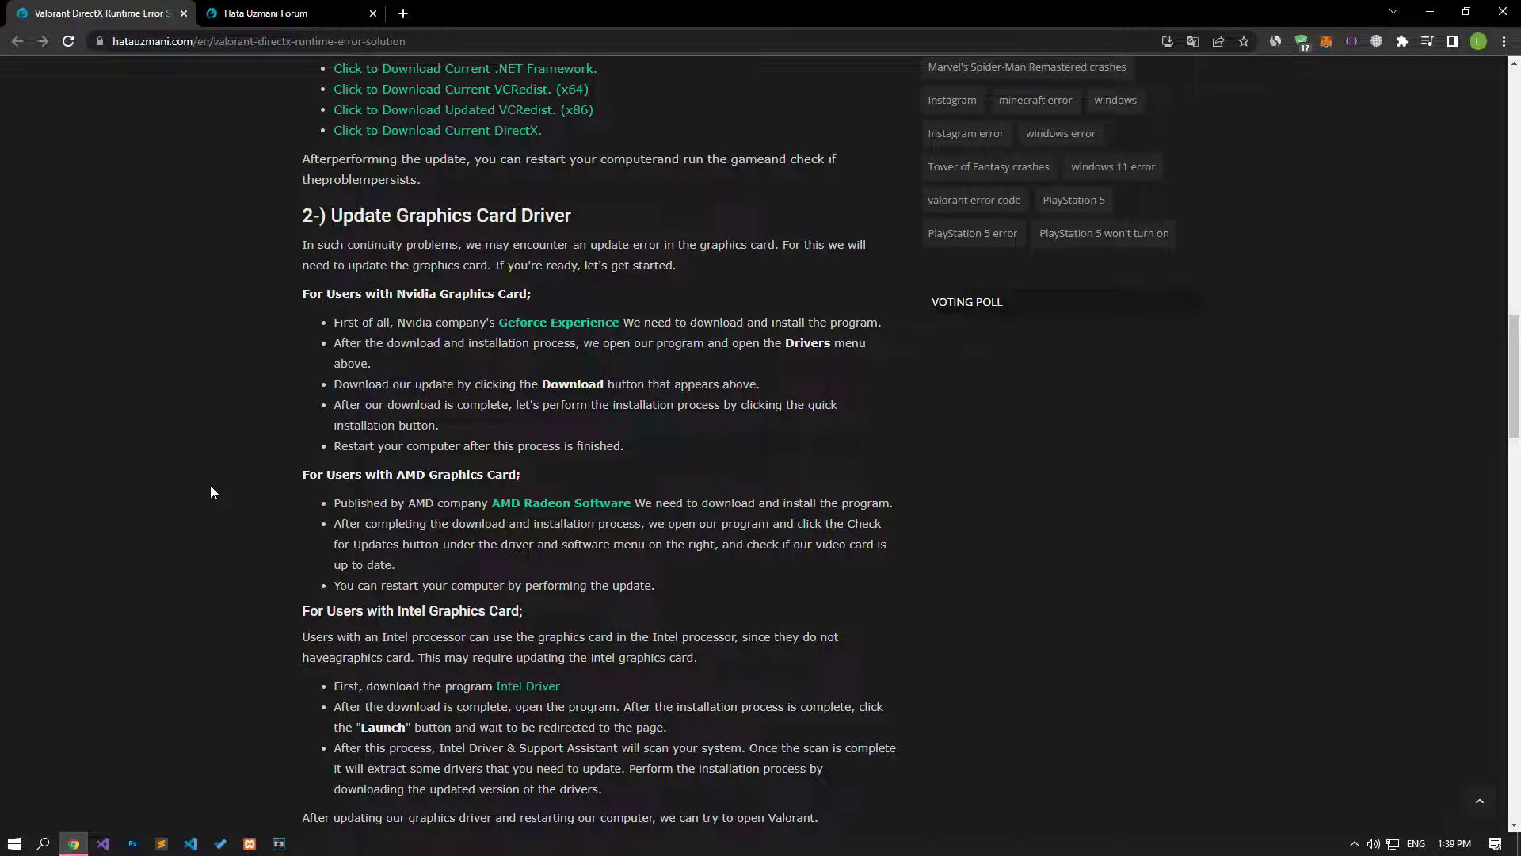
{"action": "scroll", "coordinate": [211, 485], "scroll_direction": "down", "scroll_amount": 8}
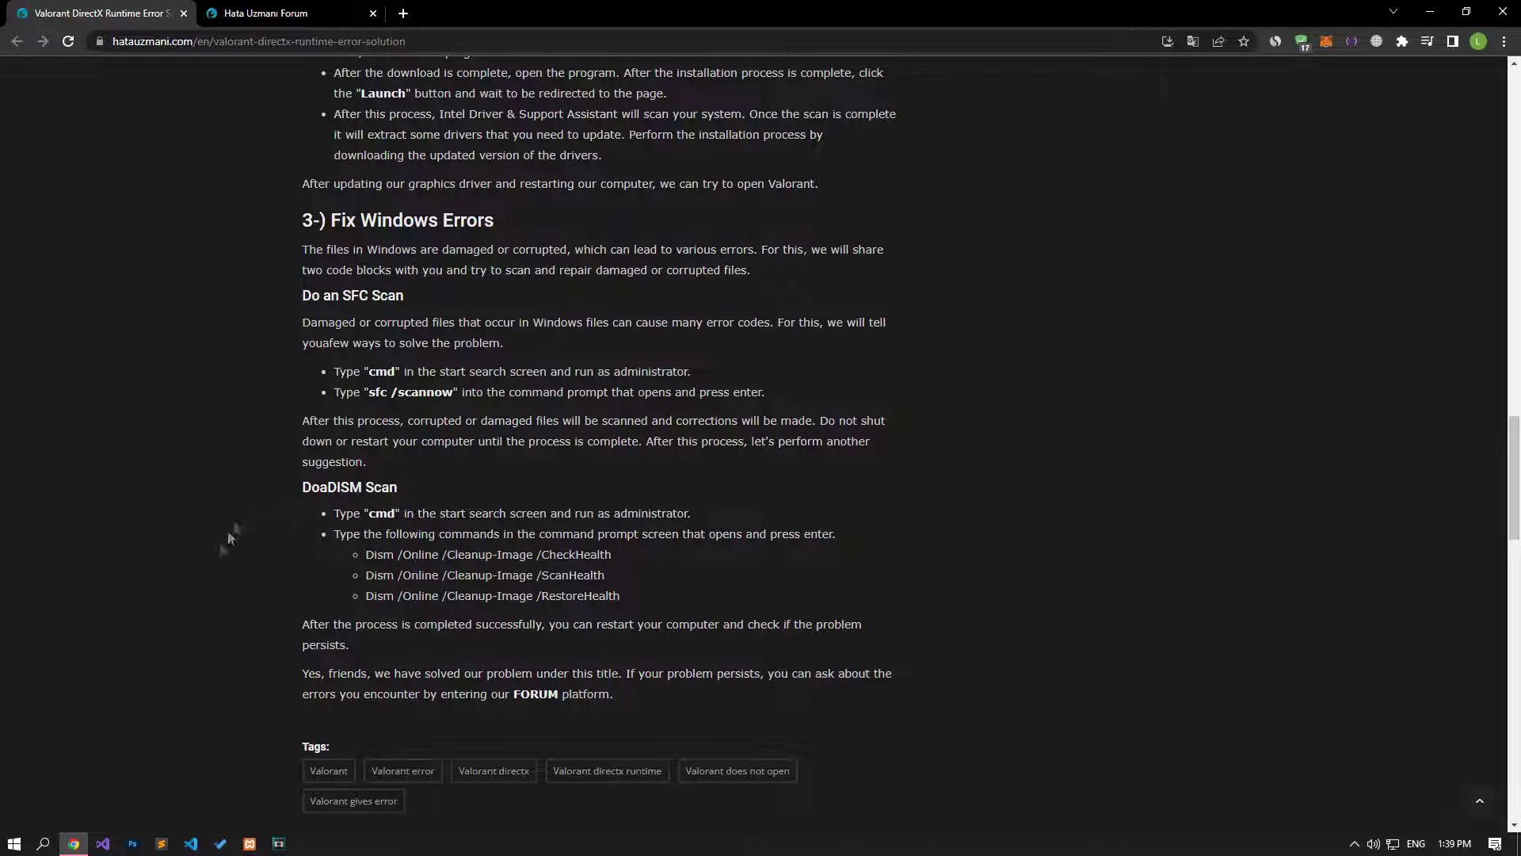
{"action": "left_click", "coordinate": [14, 844]}
Step: Launch Command Prompt as administrator from a 'cmd' search
{"action": "type", "text": "cmd"}
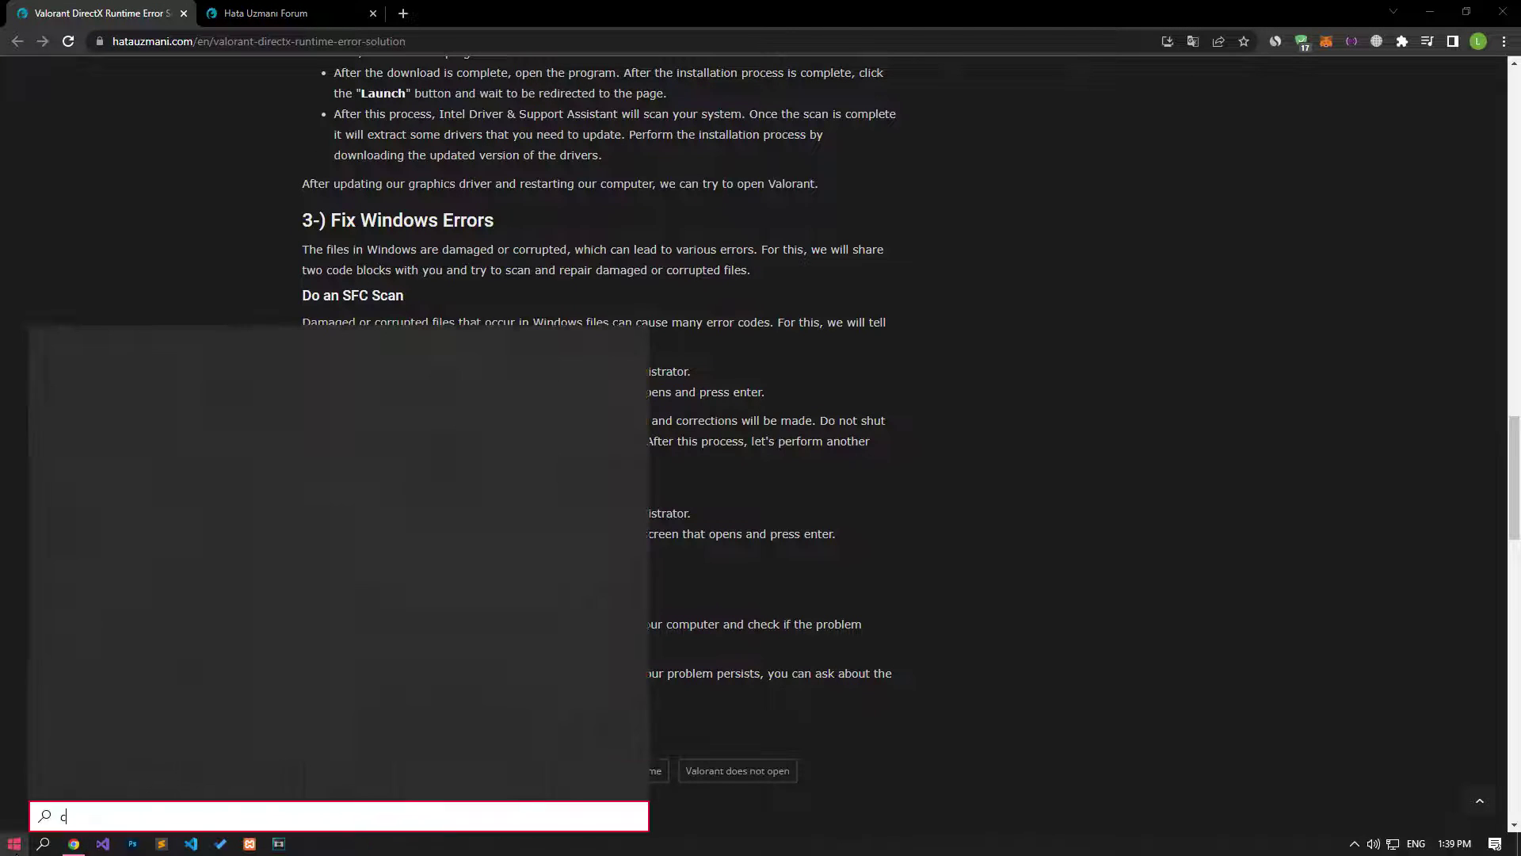
{"action": "right_click", "coordinate": [136, 407]}
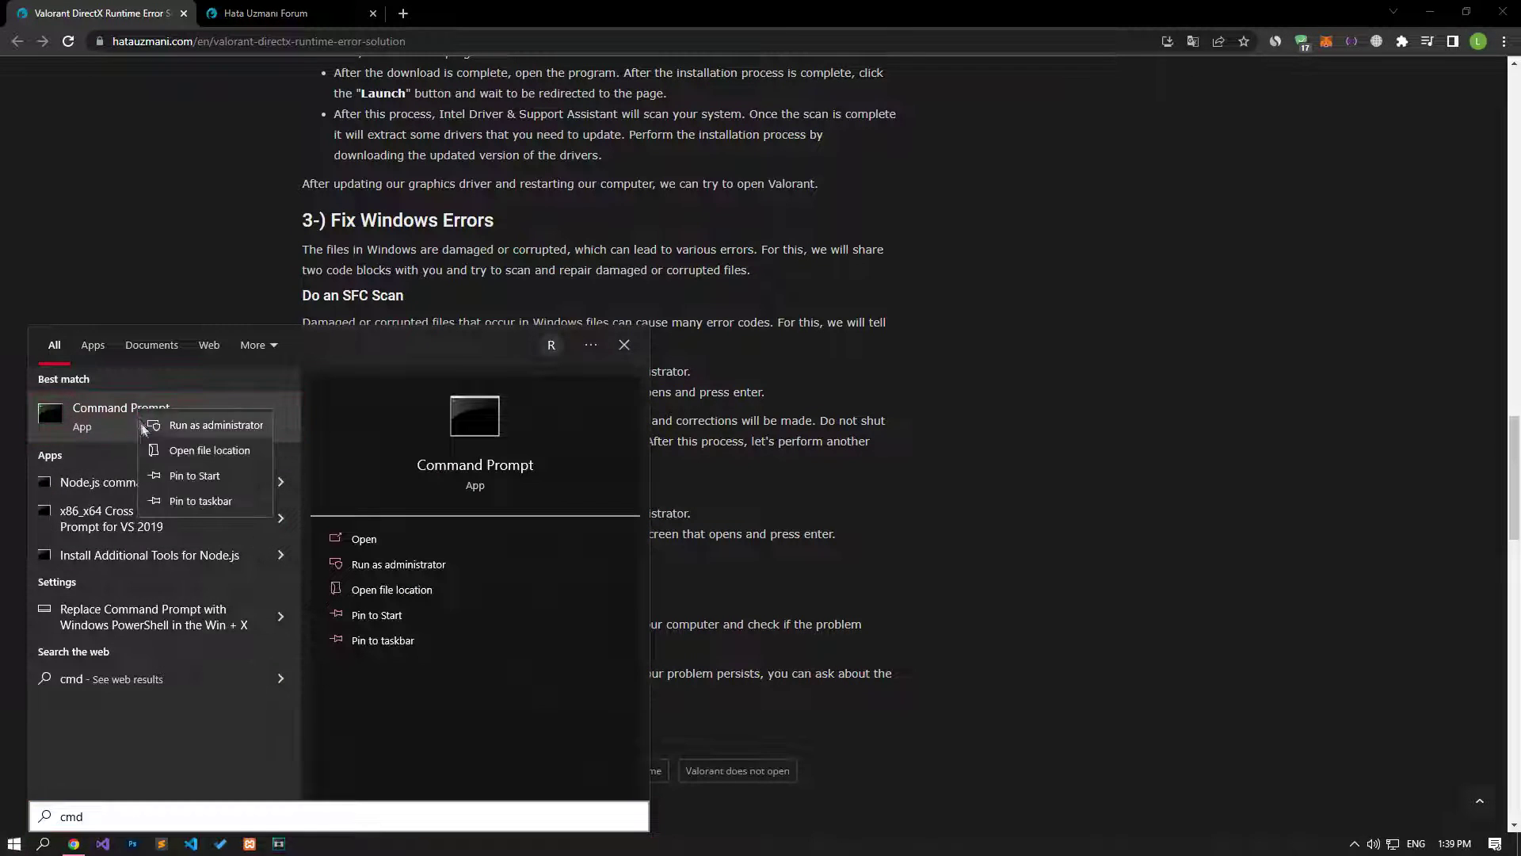
{"action": "left_click", "coordinate": [173, 427]}
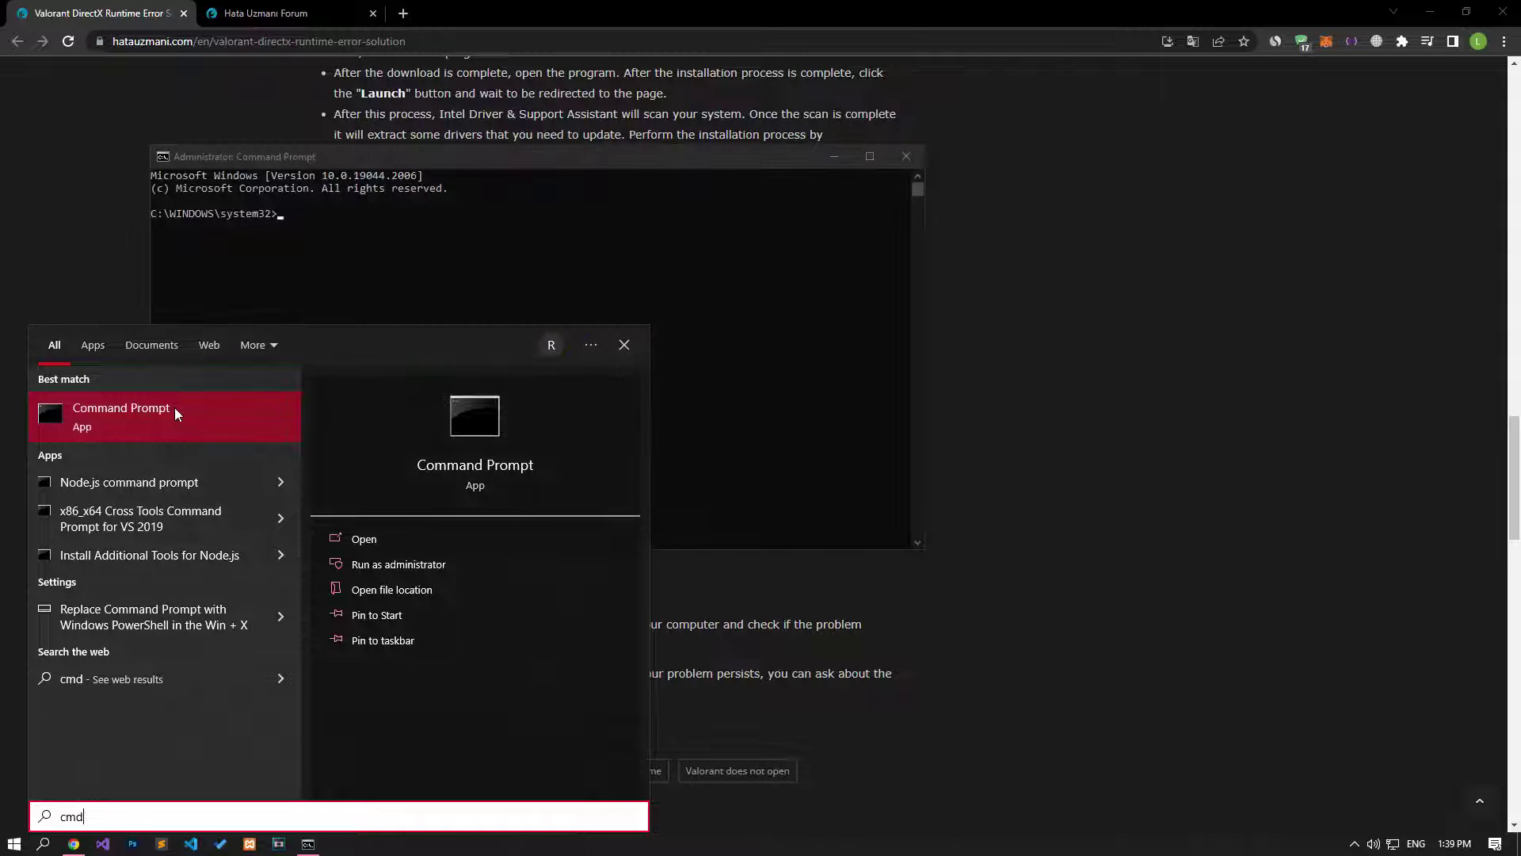
{"action": "left_click_drag", "start_coordinate": [325, 155], "coordinate": [737, 207]}
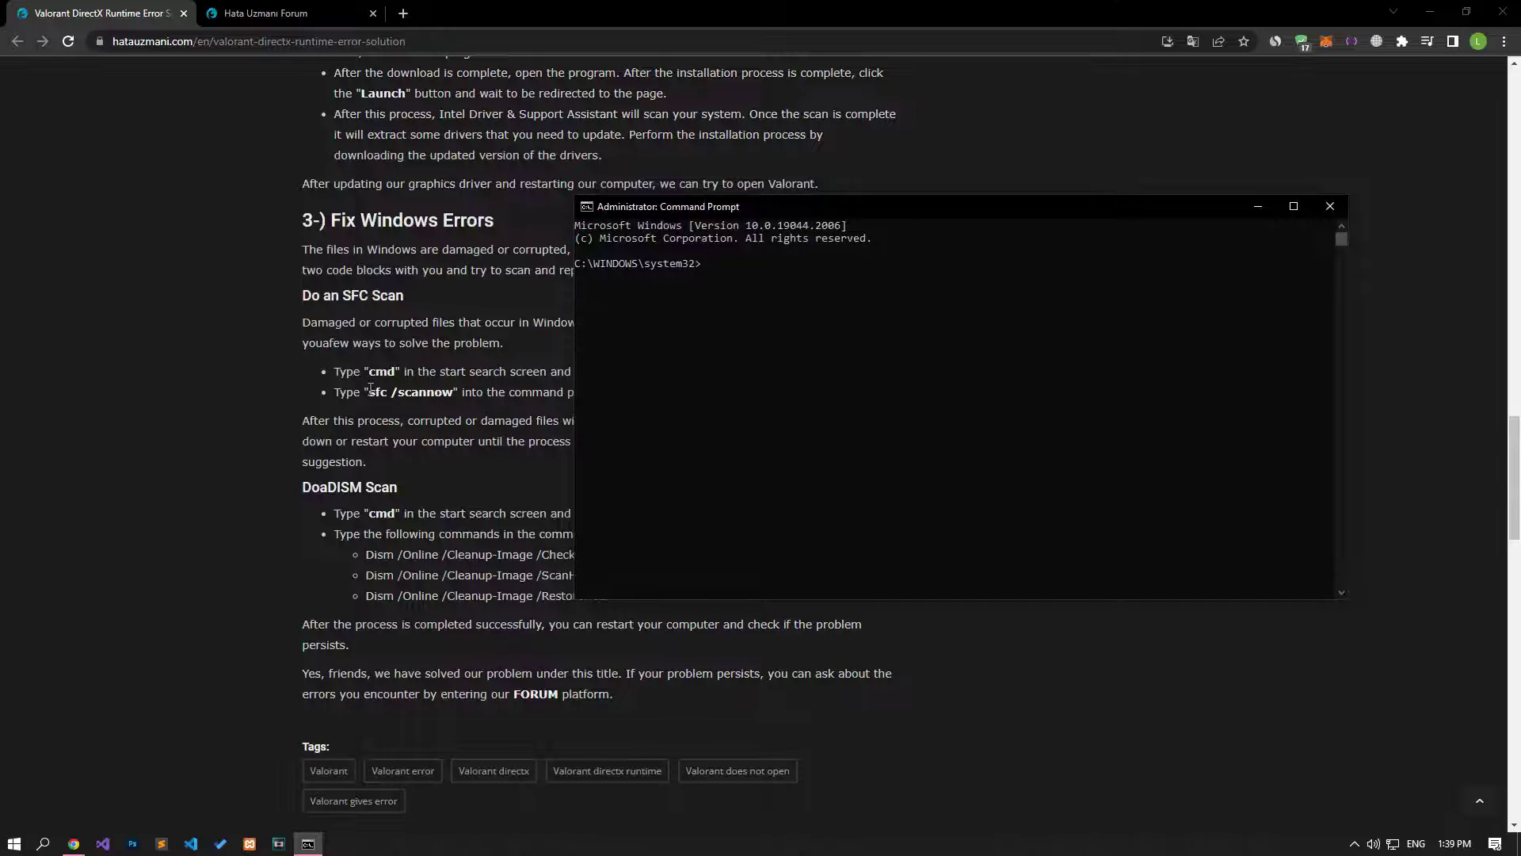
Step: Copy 'sfc /scannow' from the article and run it in the admin Command Prompt
{"action": "left_click_drag", "start_coordinate": [370, 388], "coordinate": [454, 392]}
{"action": "right_click", "coordinate": [454, 390]}
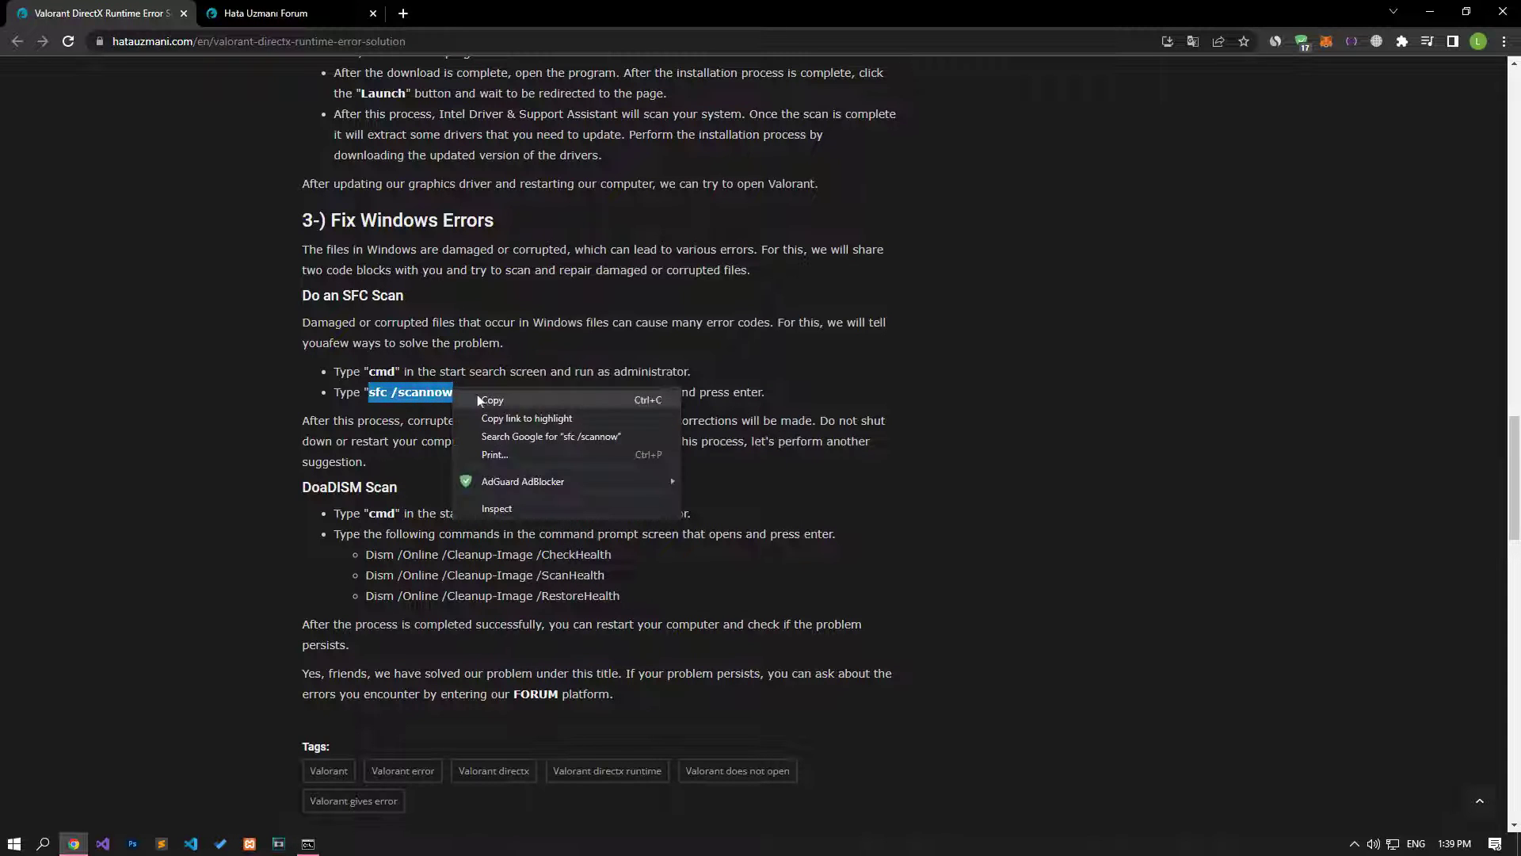
{"action": "left_click", "coordinate": [479, 400]}
{"action": "left_click", "coordinate": [308, 844]}
{"action": "right_click", "coordinate": [835, 382]}
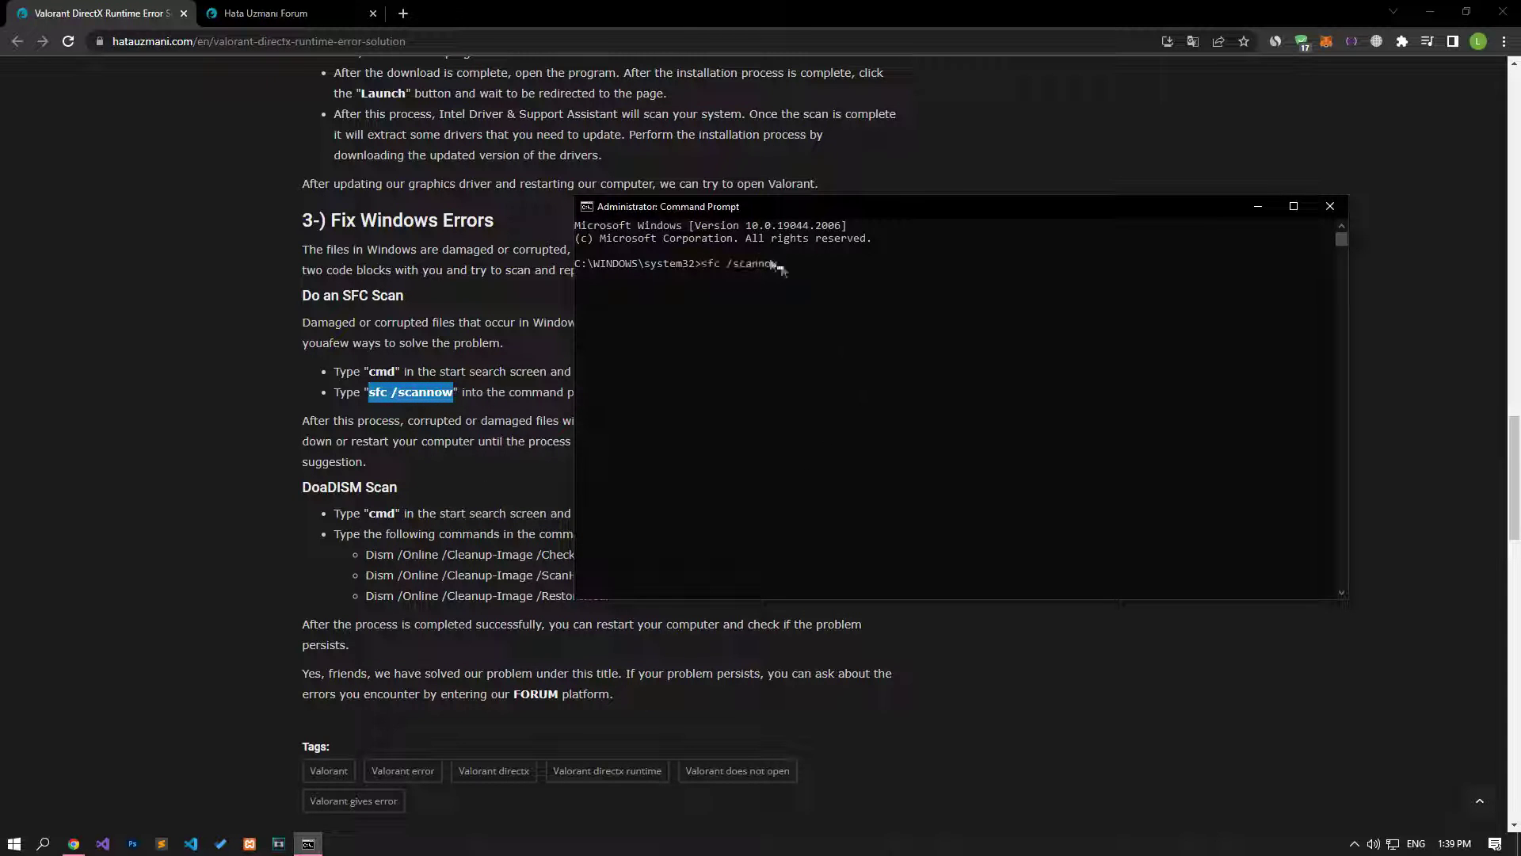
{"action": "key", "text": "Return"}
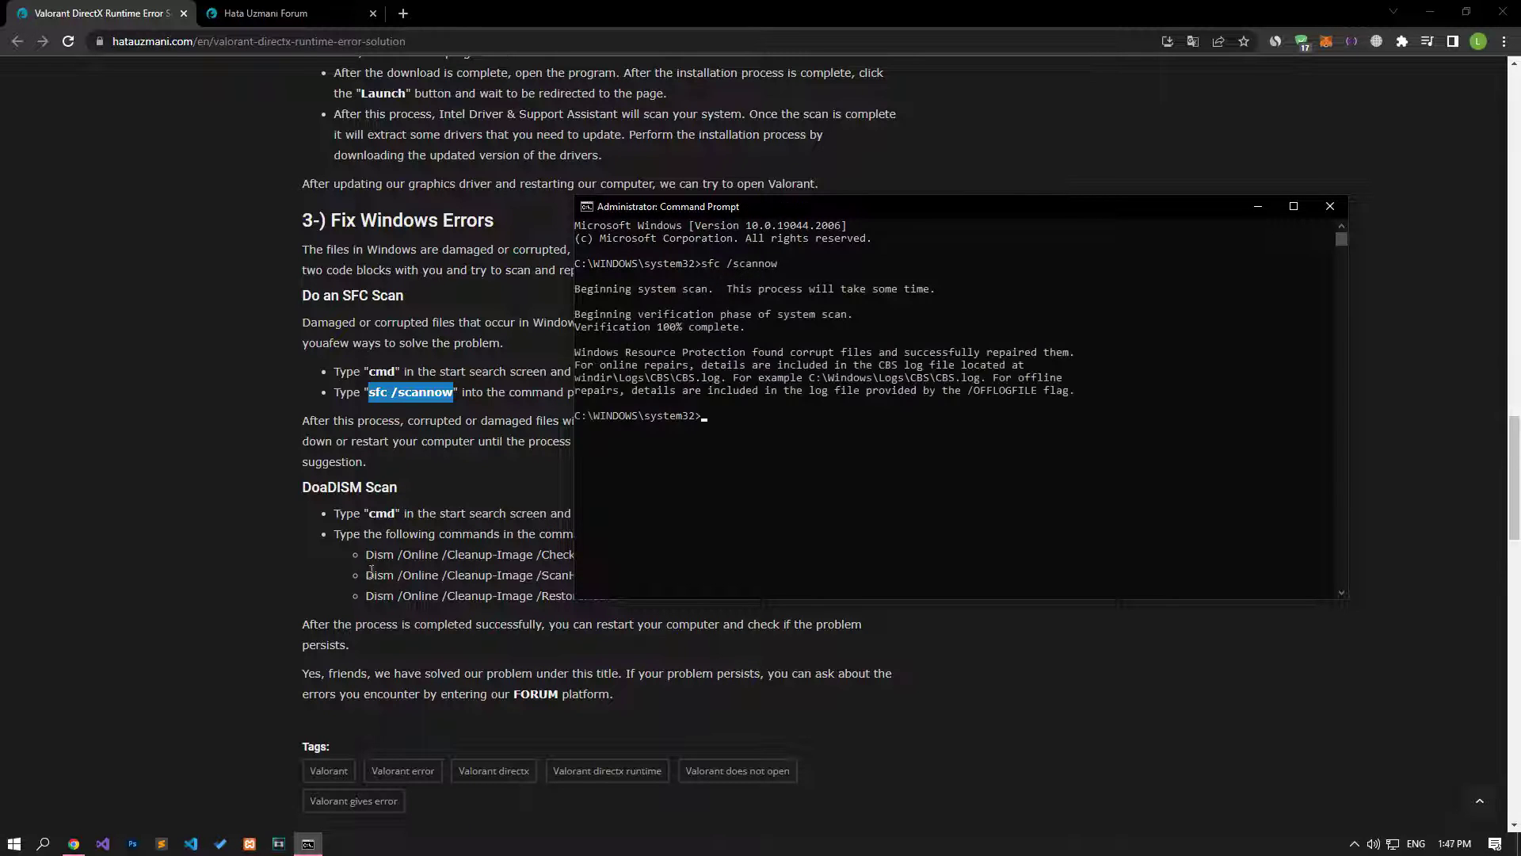
{"action": "left_click_drag", "start_coordinate": [367, 555], "coordinate": [611, 554]}
Step: Run Dism /Online /Cleanup-Image /CheckHealth in the admin prompt
{"action": "left_click", "coordinate": [308, 844]}
{"action": "right_click", "coordinate": [800, 454]}
{"action": "key", "text": "Return"}
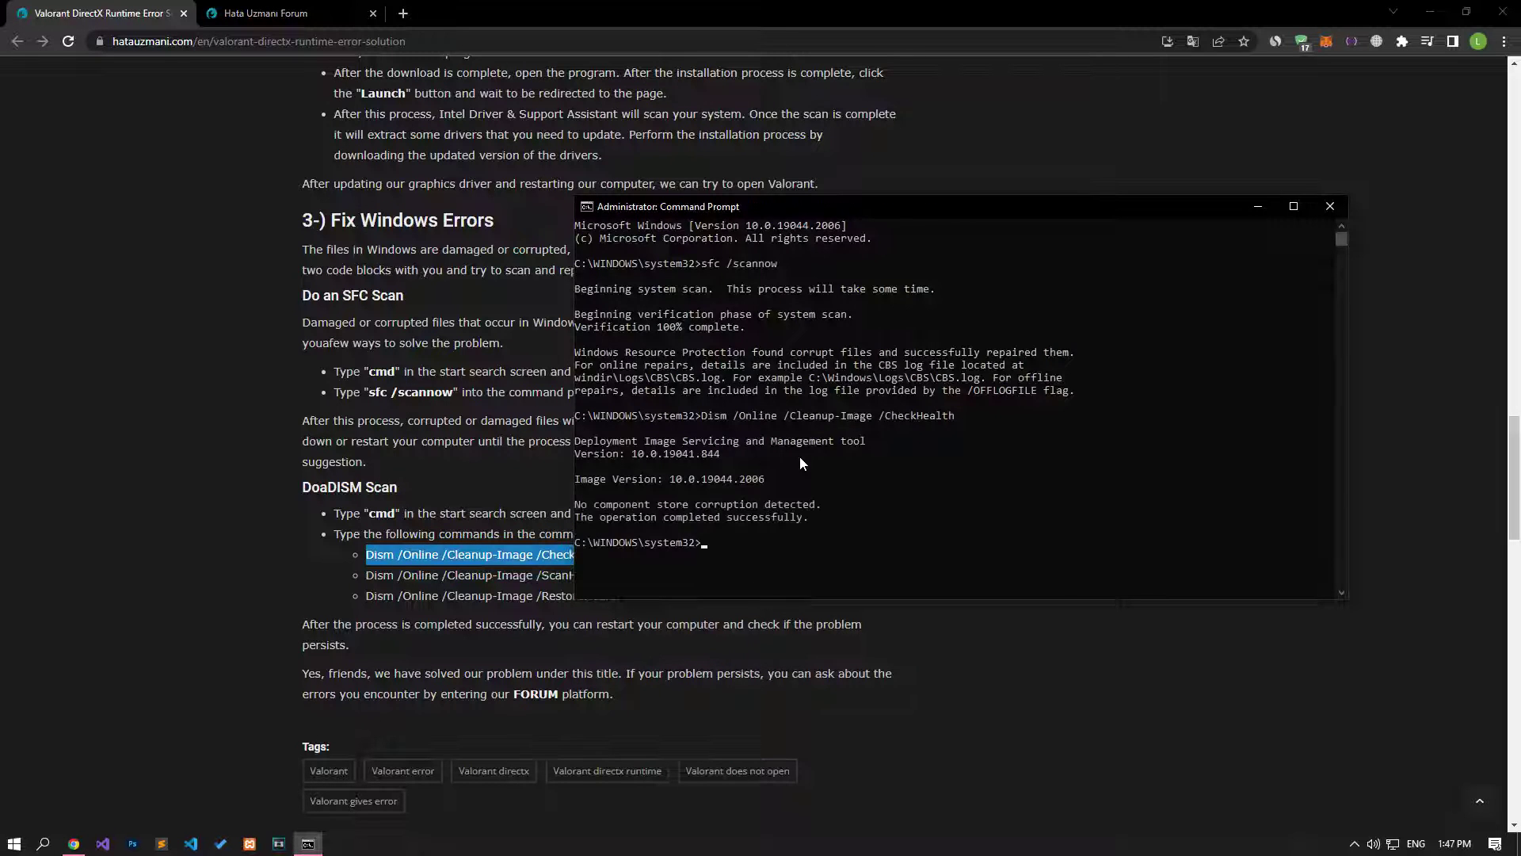
Step: Copy and run the DISM /ScanHealth command from the article
{"action": "left_click_drag", "start_coordinate": [367, 576], "coordinate": [604, 575]}
{"action": "key", "text": "ctrl+c"}
{"action": "left_click", "coordinate": [309, 844]}
{"action": "right_click", "coordinate": [901, 539]}
{"action": "key", "text": "Return"}
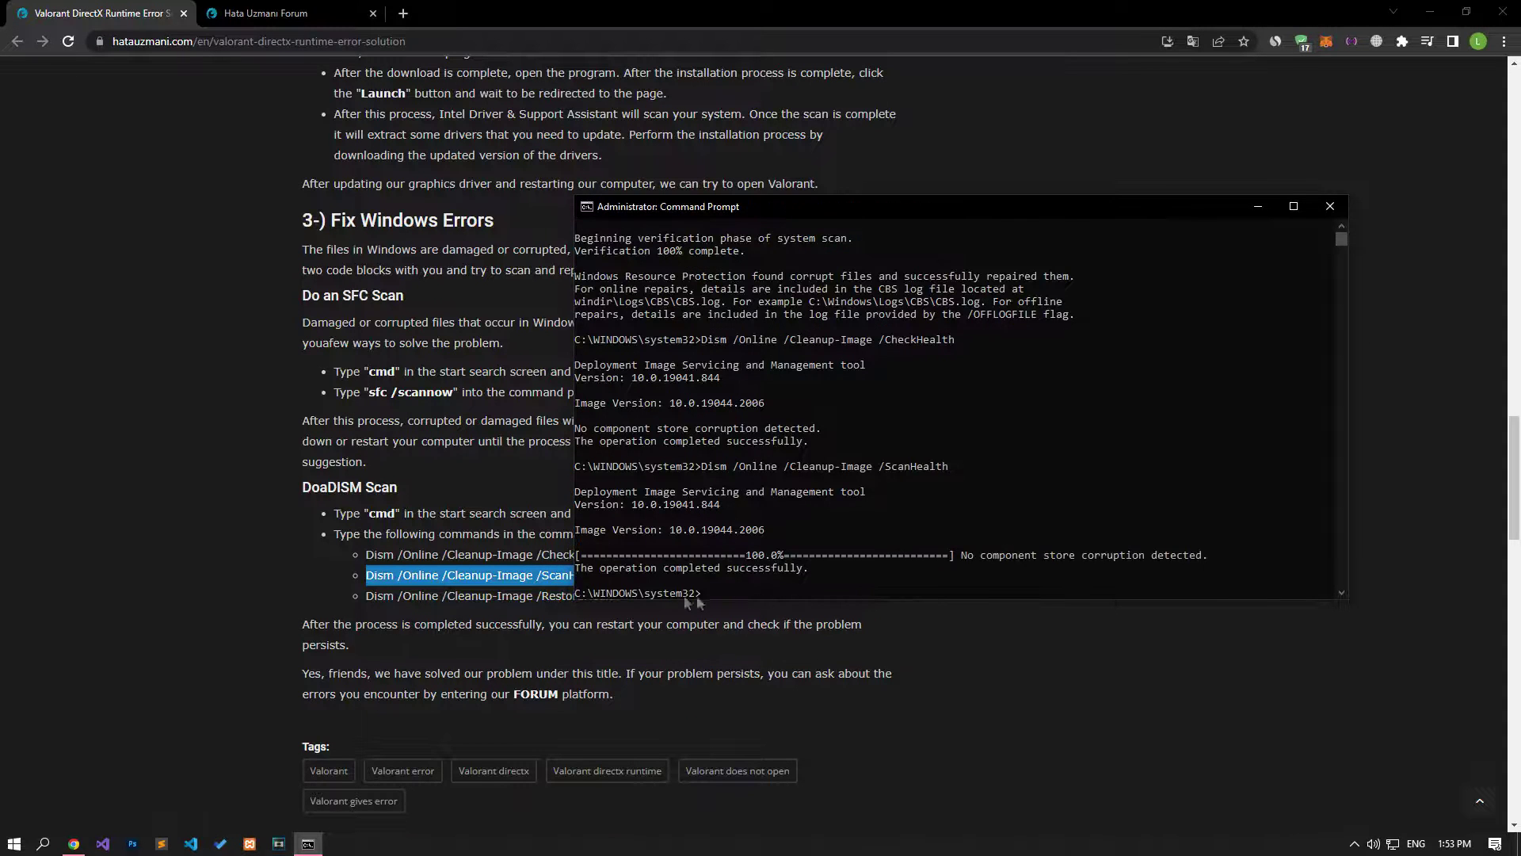
Step: Copy and run the DISM /RestoreHealth command from the article
{"action": "triple_click", "coordinate": [508, 596]}
{"action": "key", "text": "ctrl+c"}
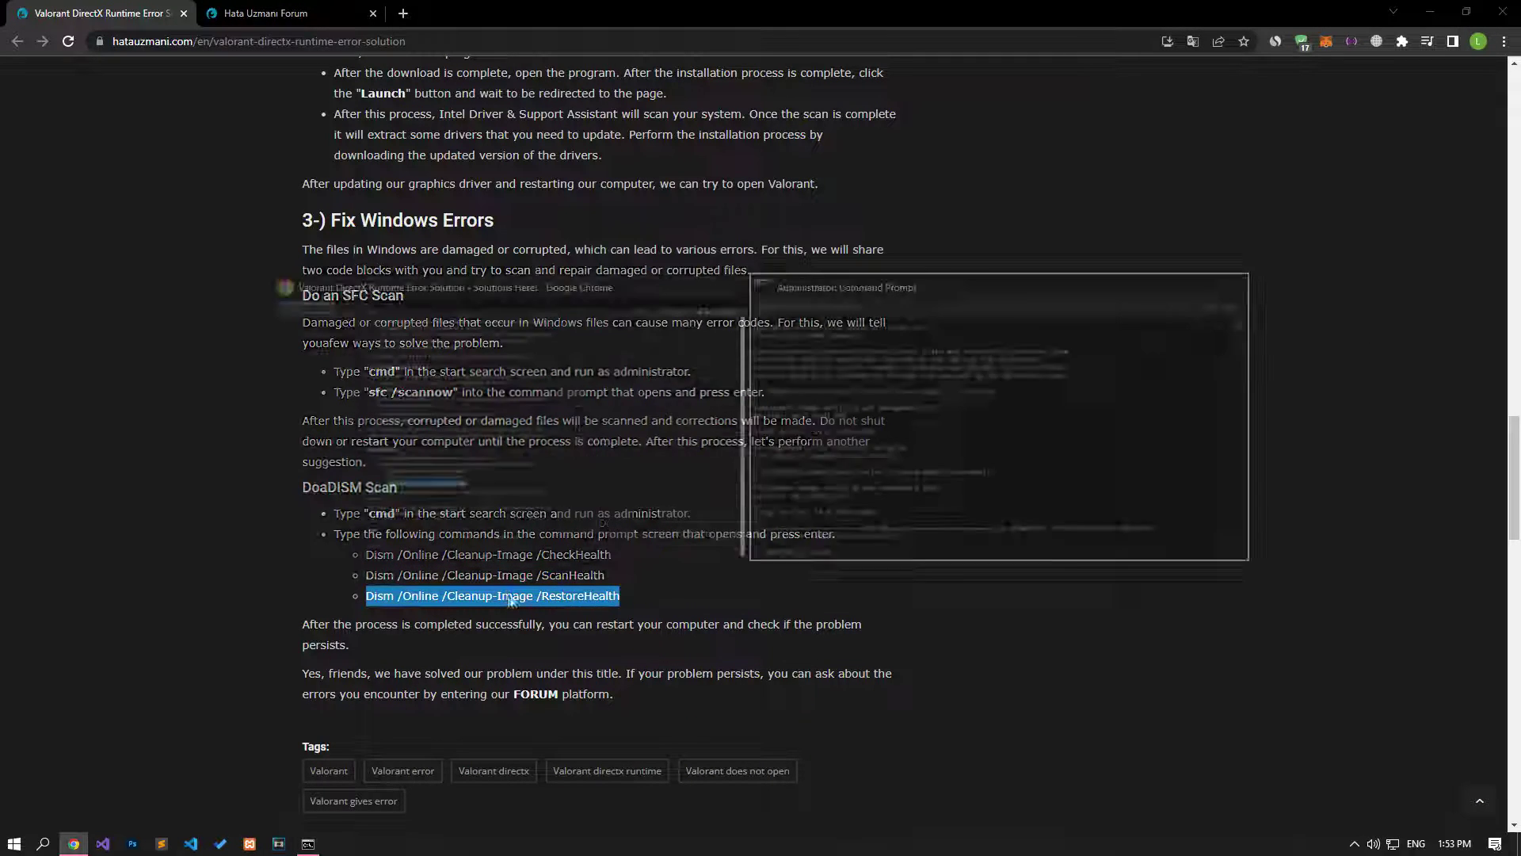
{"action": "key", "text": "alt+Tab"}
{"action": "right_click", "coordinate": [751, 517]}
{"action": "key", "text": "Return"}
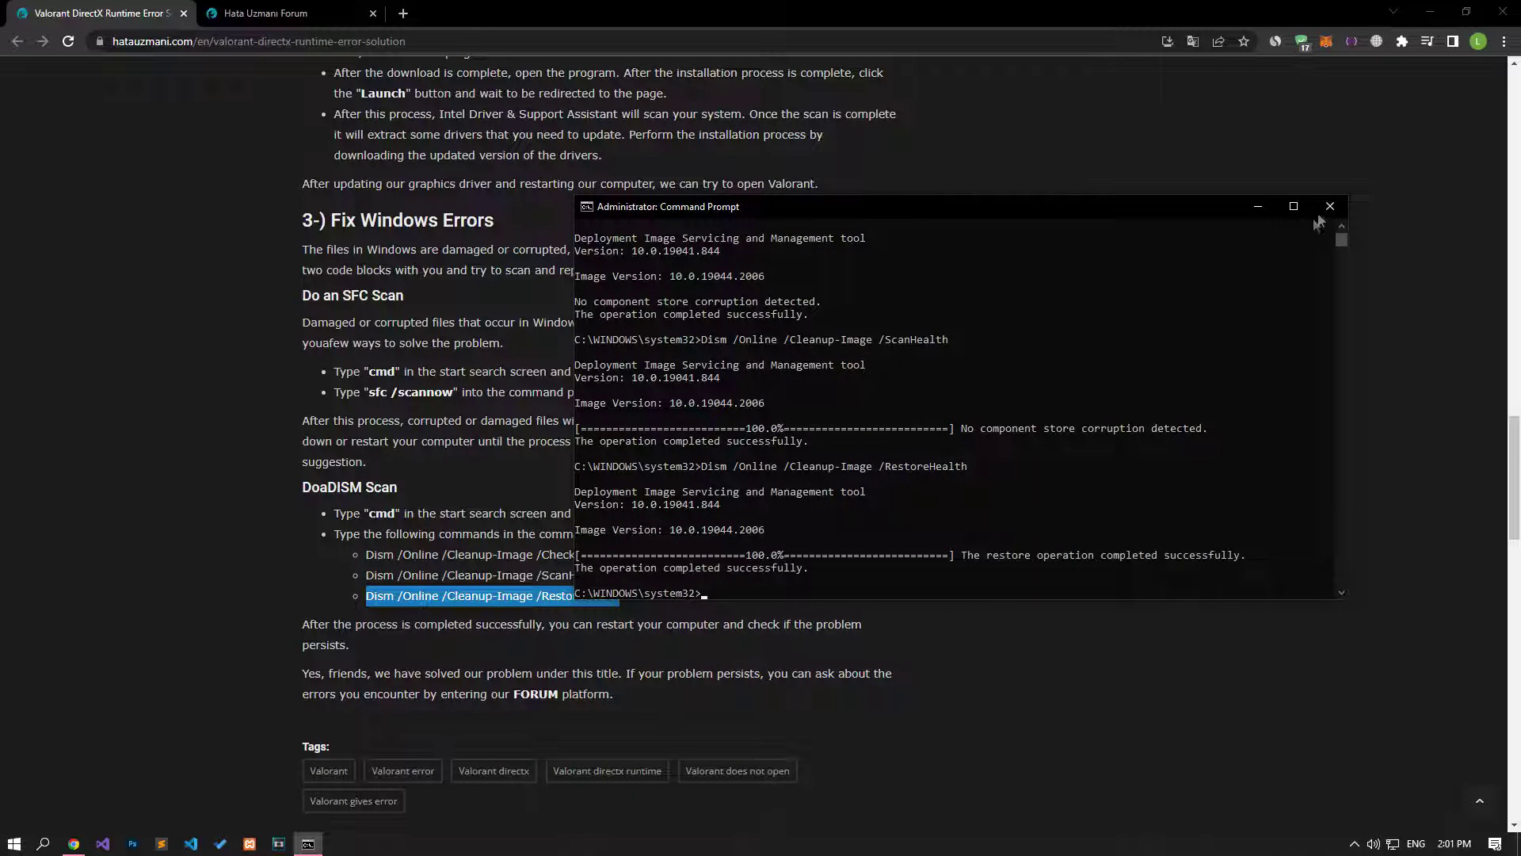
Step: Close Command Prompt, return to the Hata Uzmanı Forum tab, and open Post thread's forum list
{"action": "left_click", "coordinate": [1324, 209]}
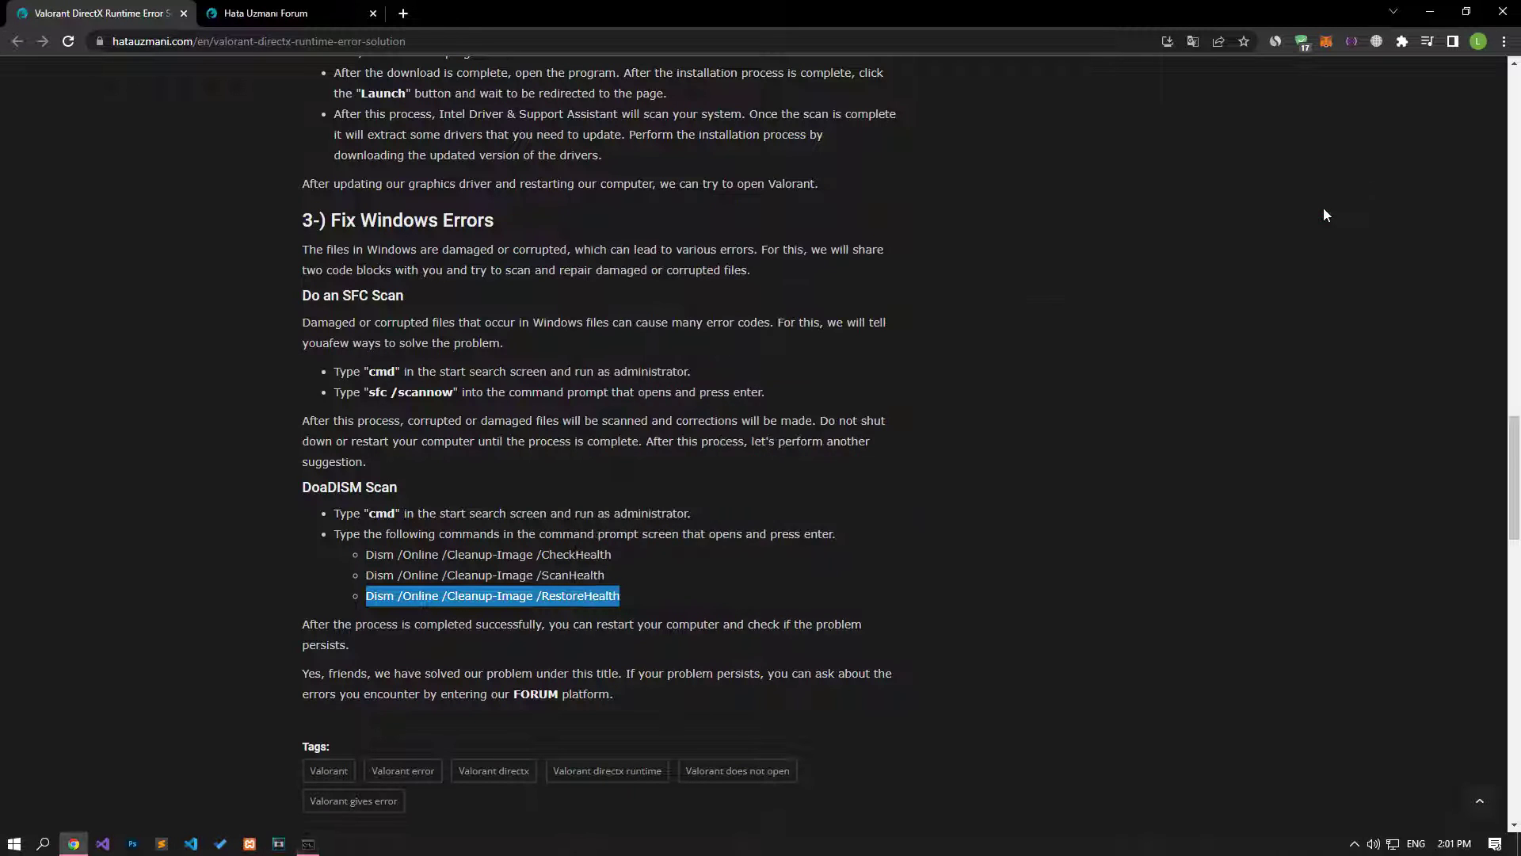
{"action": "left_click", "coordinate": [13, 842]}
{"action": "left_click", "coordinate": [9, 814]}
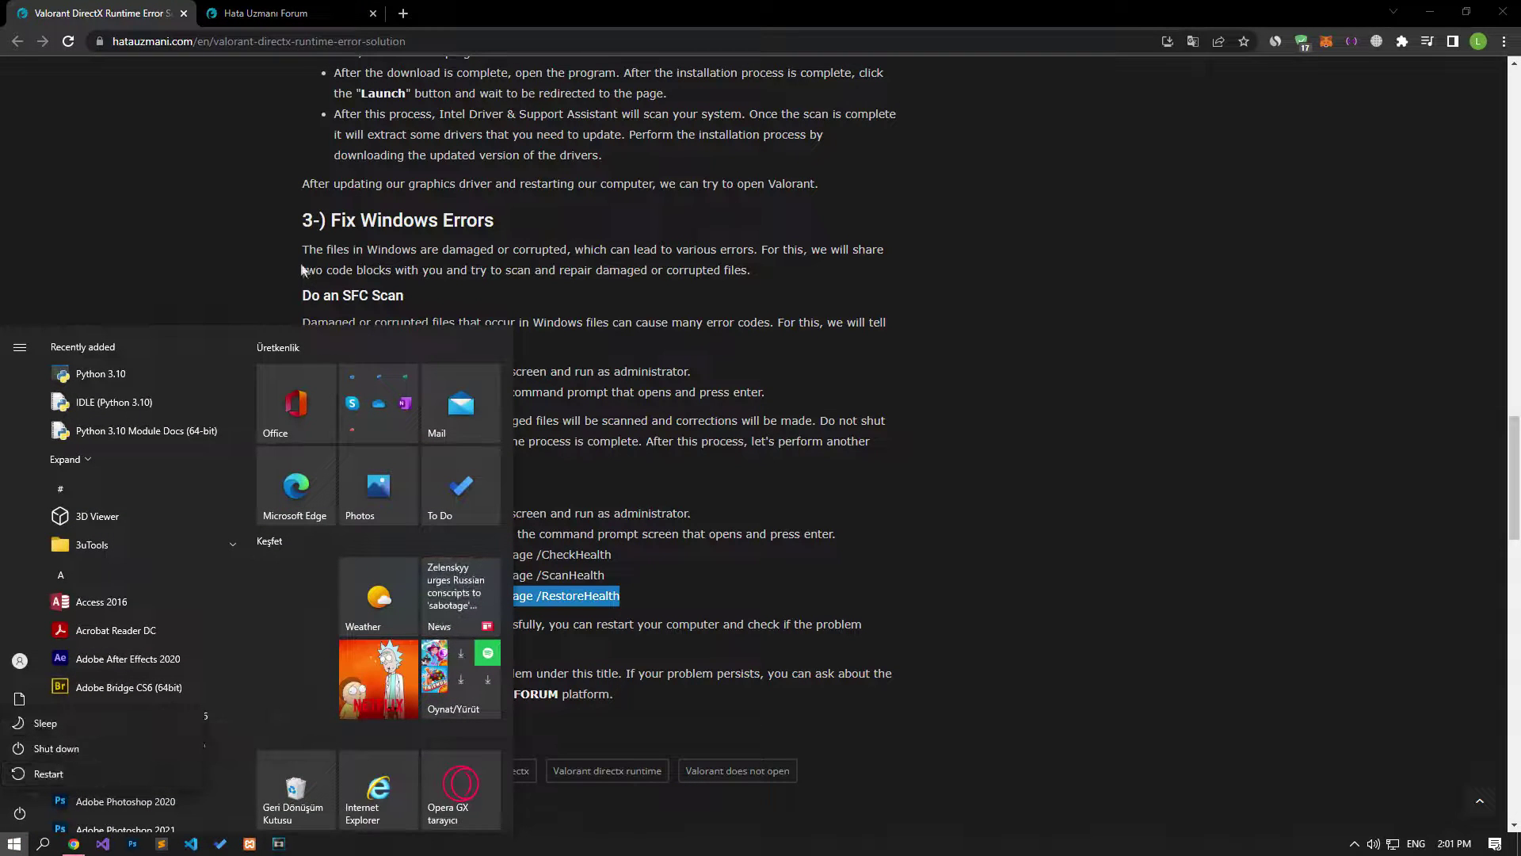
{"action": "left_click", "coordinate": [274, 304]}
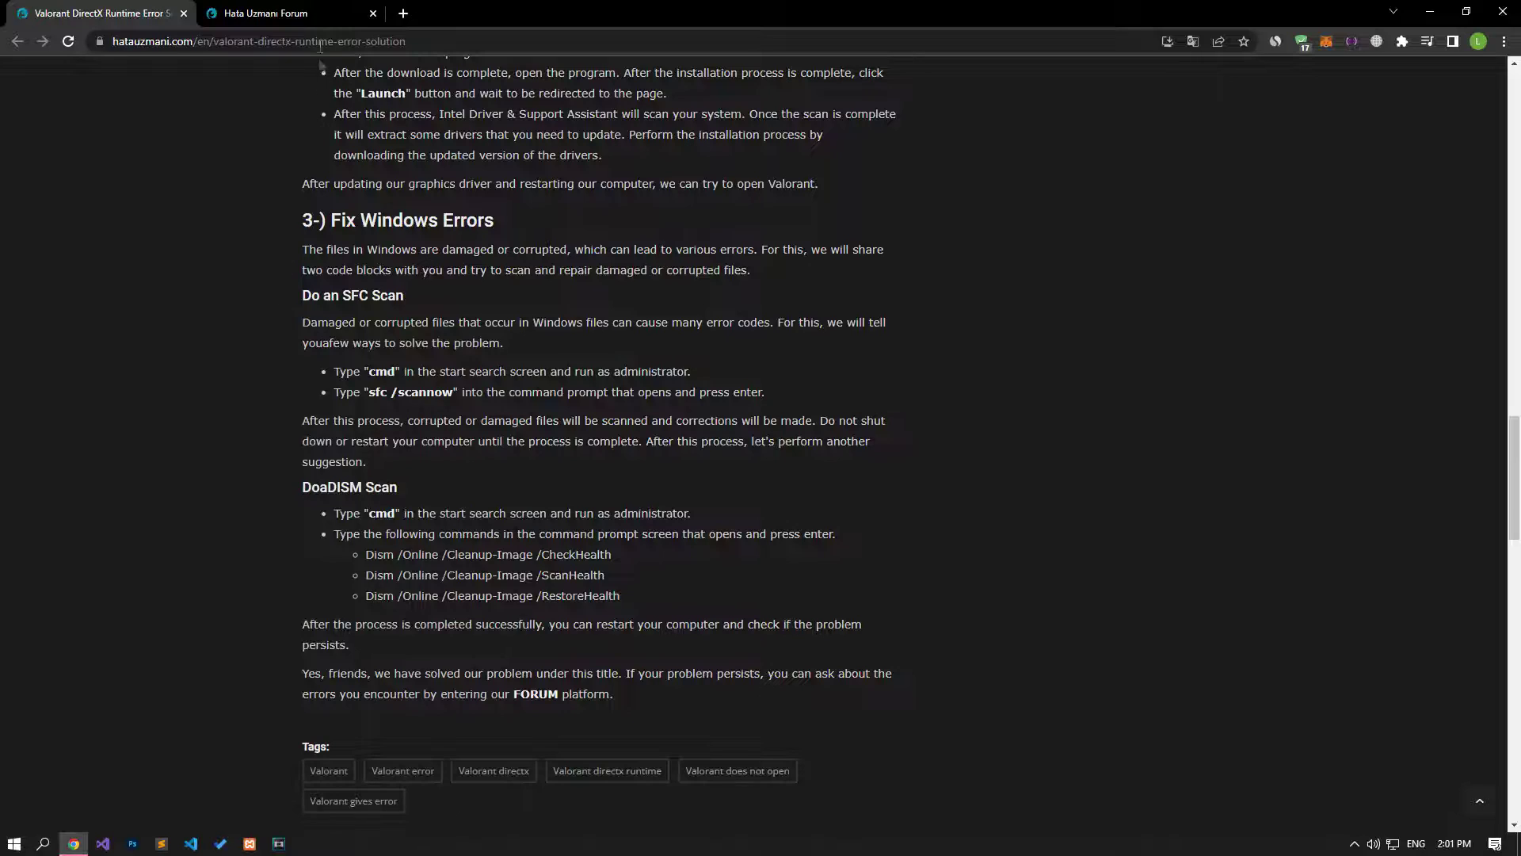
{"action": "left_click", "coordinate": [254, 14]}
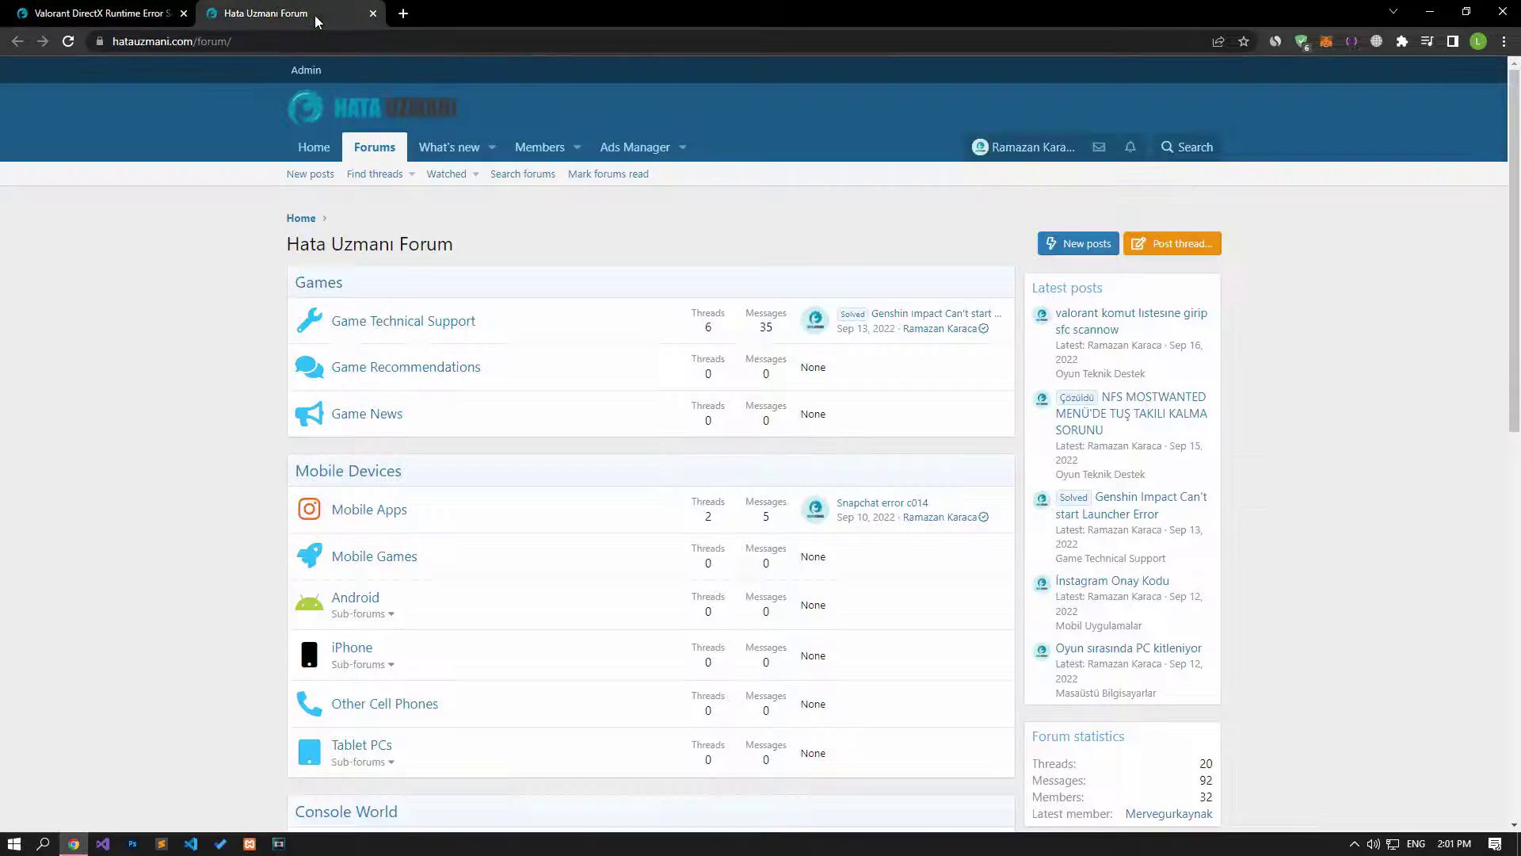
{"action": "left_click", "coordinate": [1216, 243]}
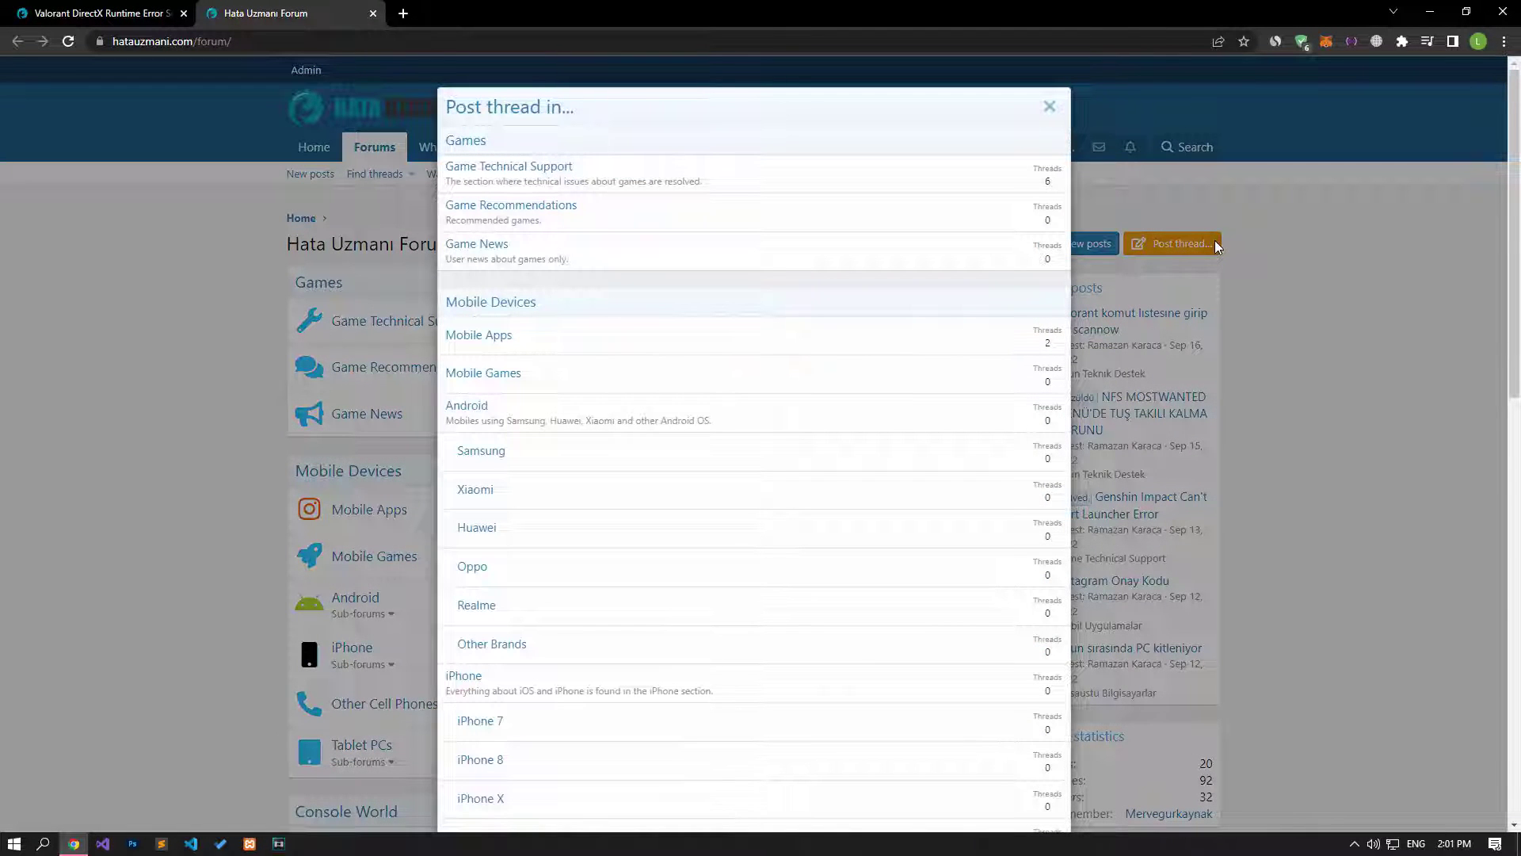